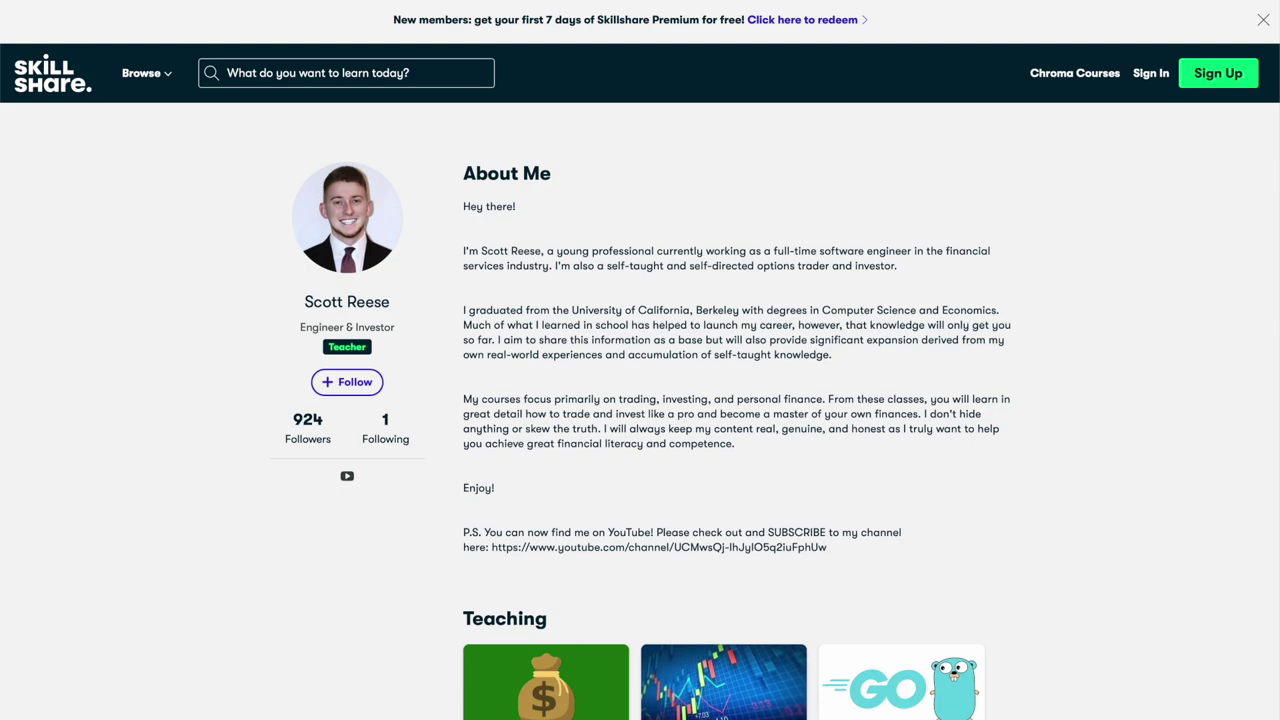
Step: Look through the teacher's list of courses on the Skillshare profile page
scroll(640, 400, down, 5)
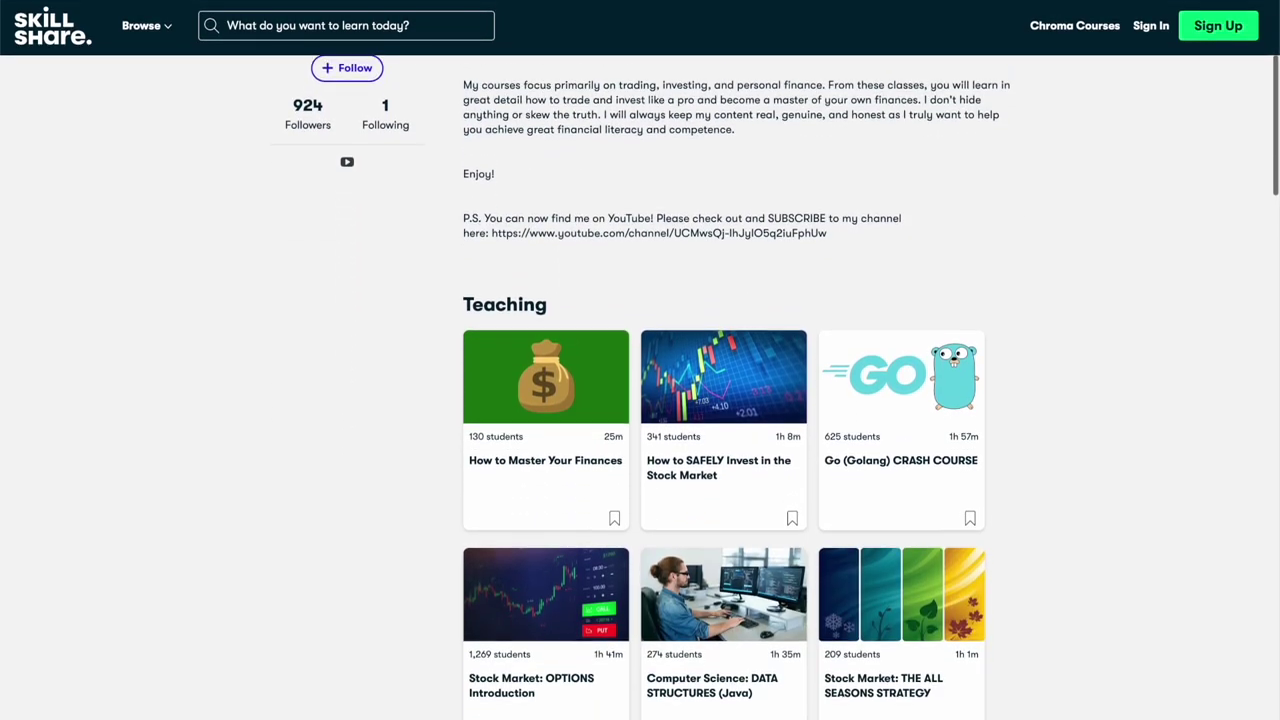
scroll(640, 400, down, 5)
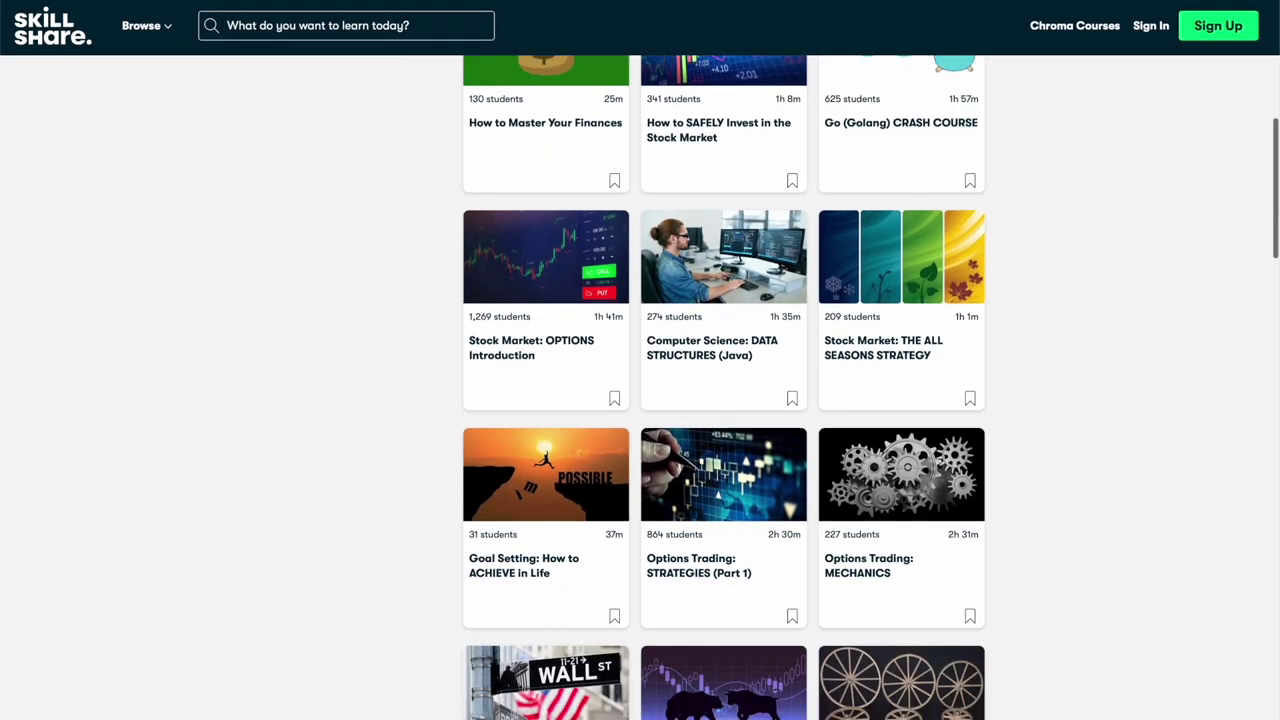
scroll(640, 400, down, 5)
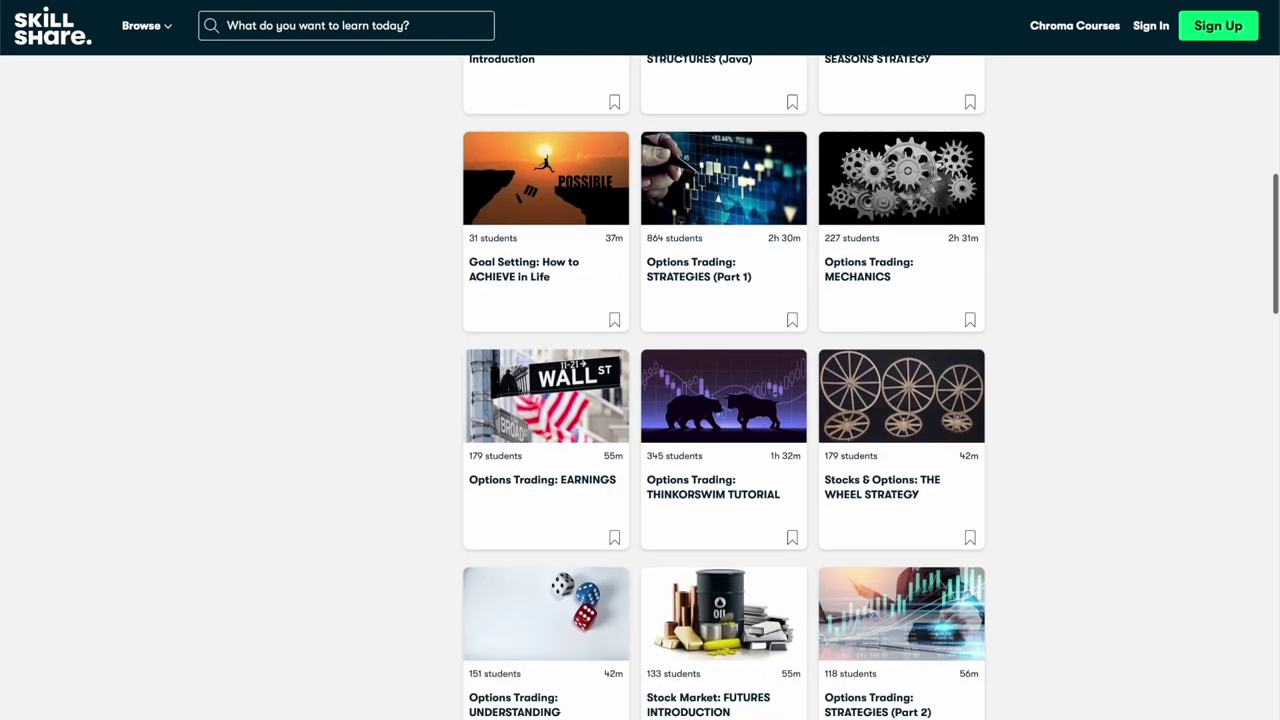
scroll(723, 389, down, 5)
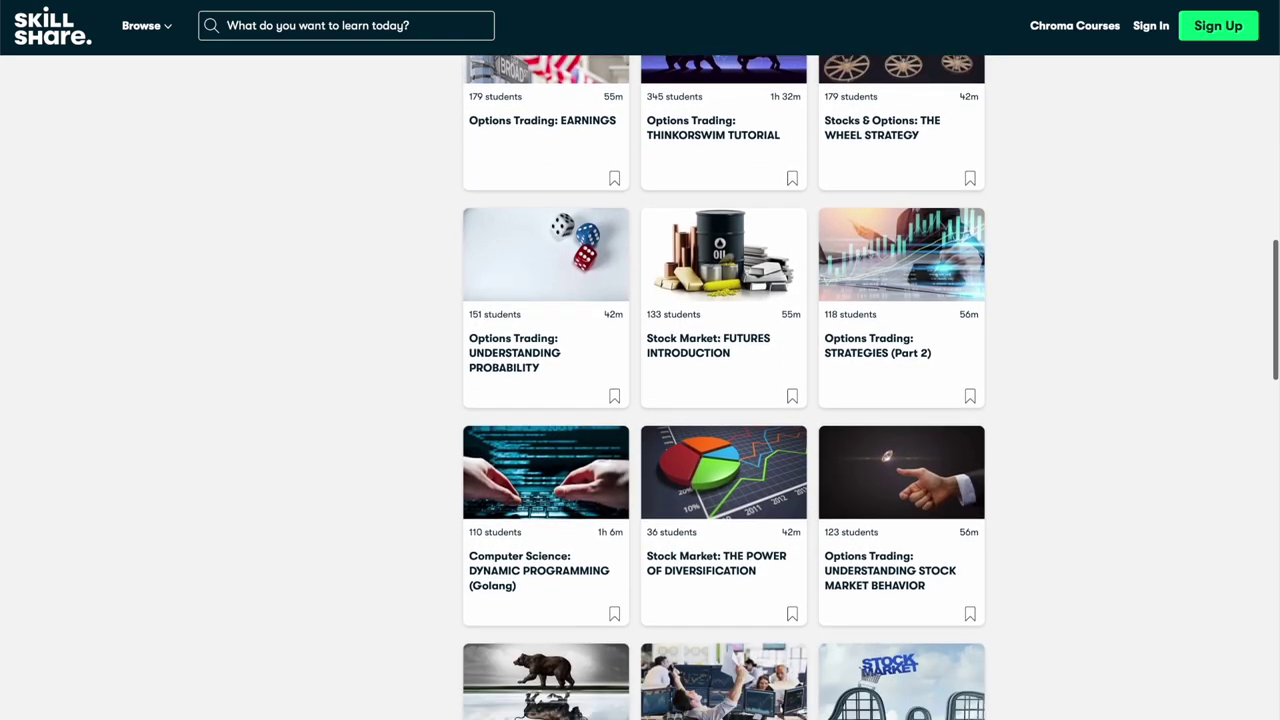
scroll(723, 389, down, 5)
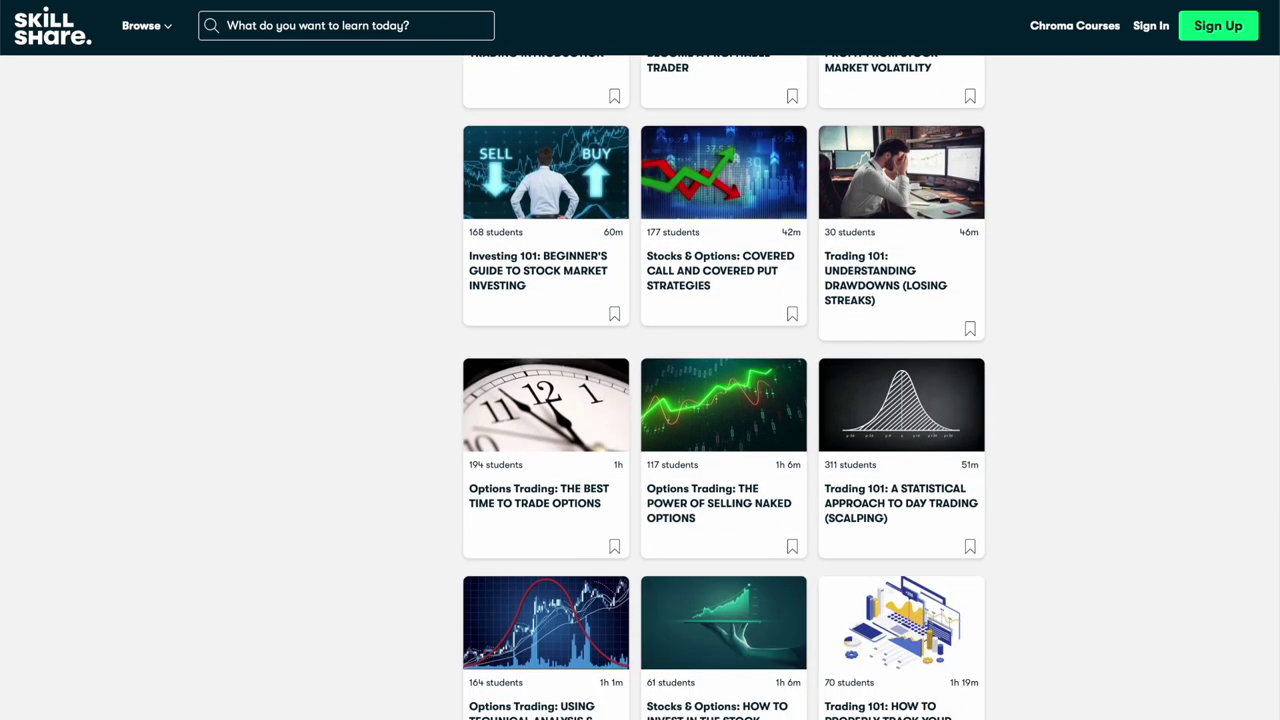
scroll(723, 389, down, 3)
scroll(723, 389, down, 2)
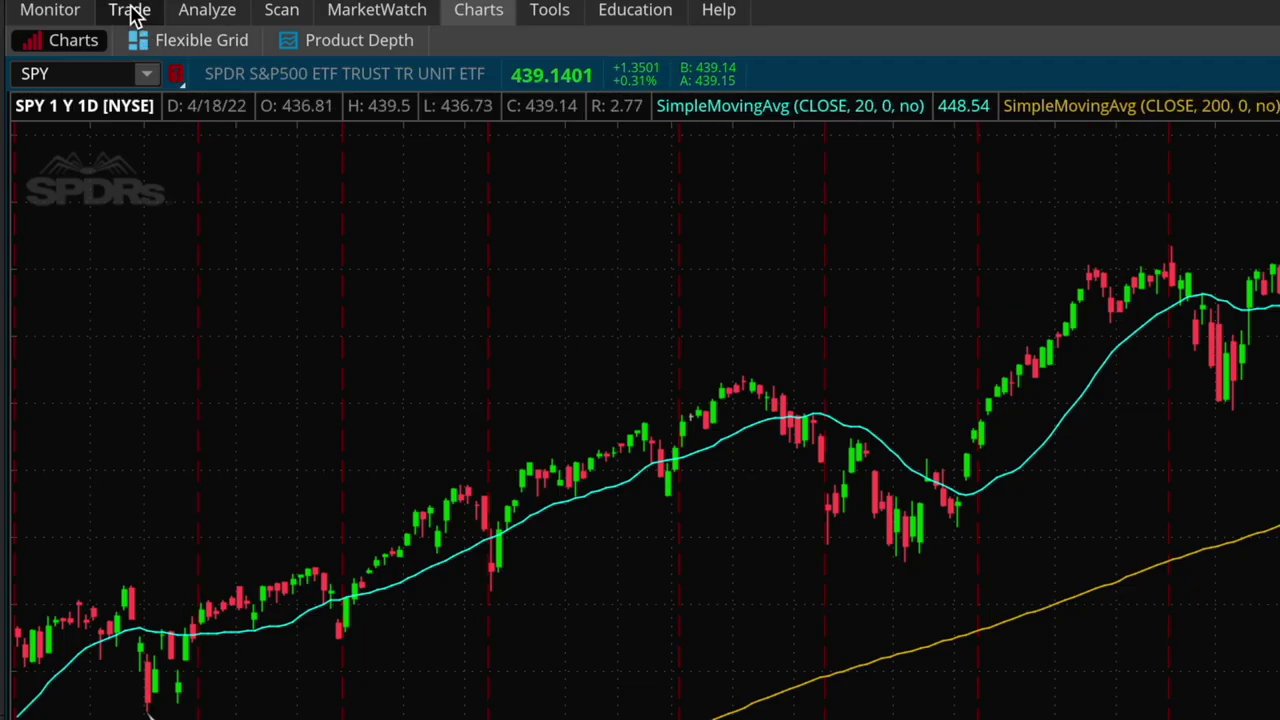
Step: Switch to thinkorswim, expand SPY's 20 MAY 22 option chain and select the call at the 459 strike
click(131, 11)
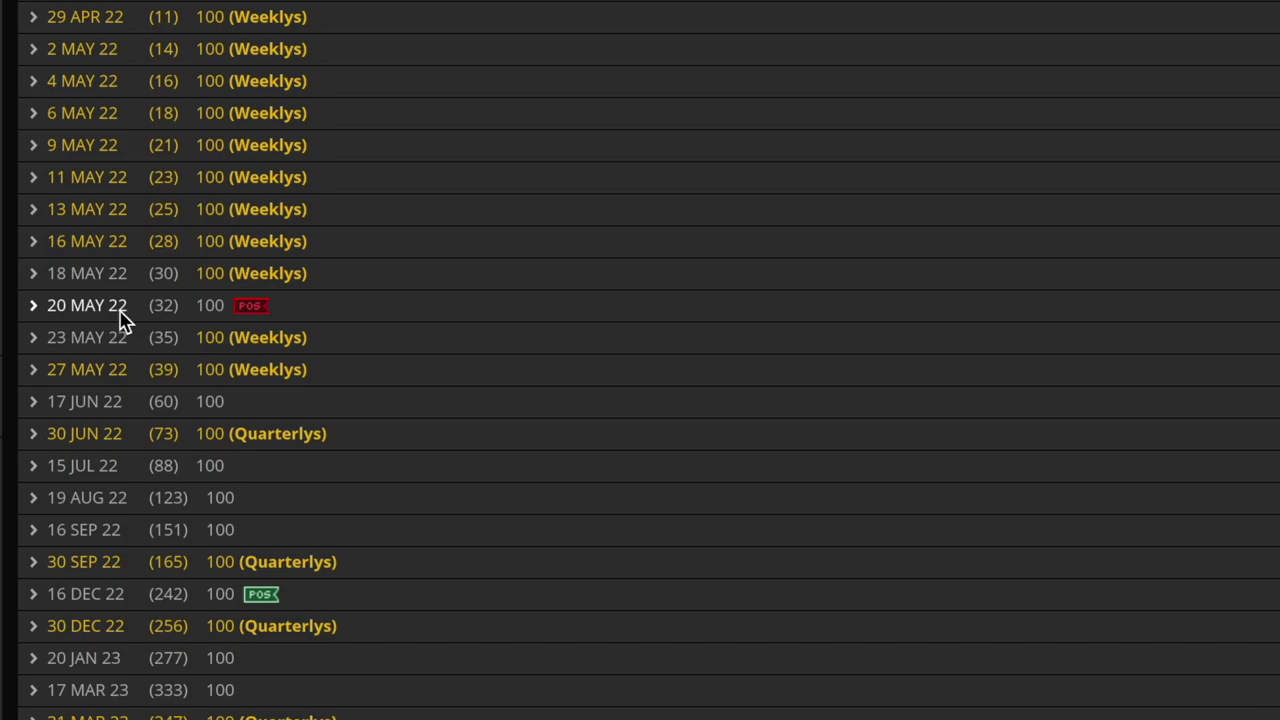
click(115, 318)
scroll(286, 429, down, 15)
scroll(286, 429, down, 15)
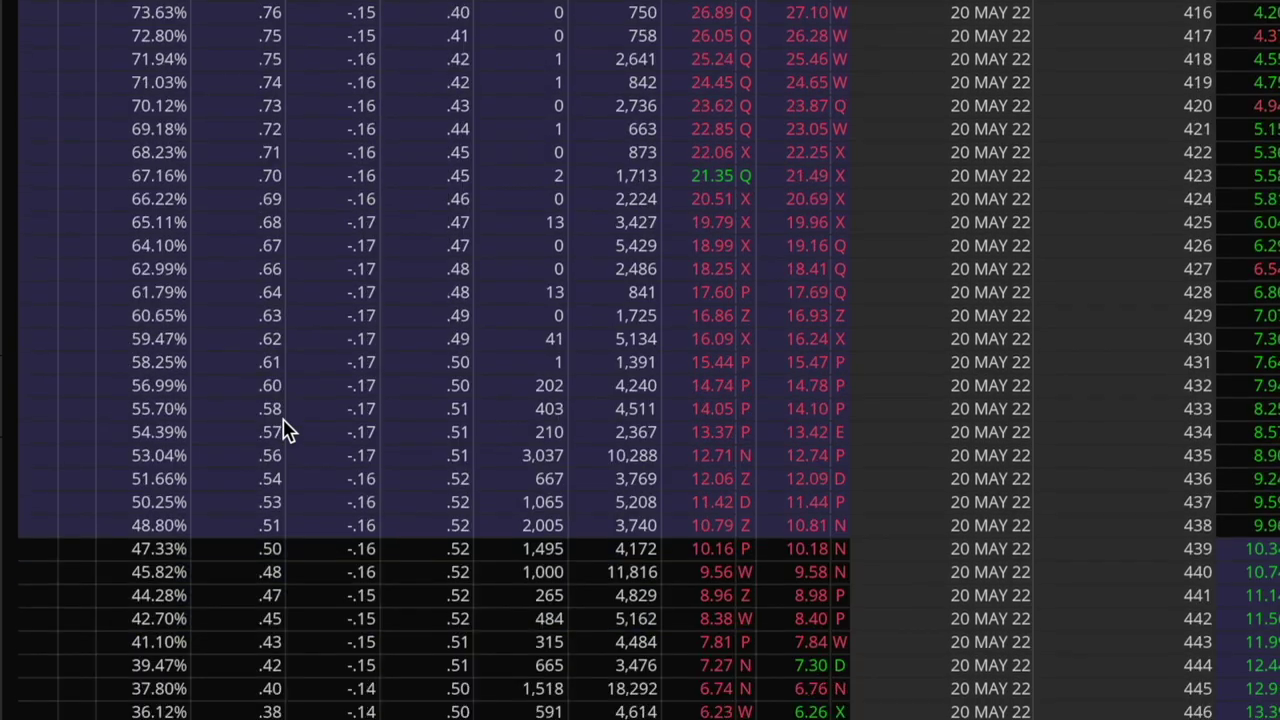
scroll(286, 429, up, 2)
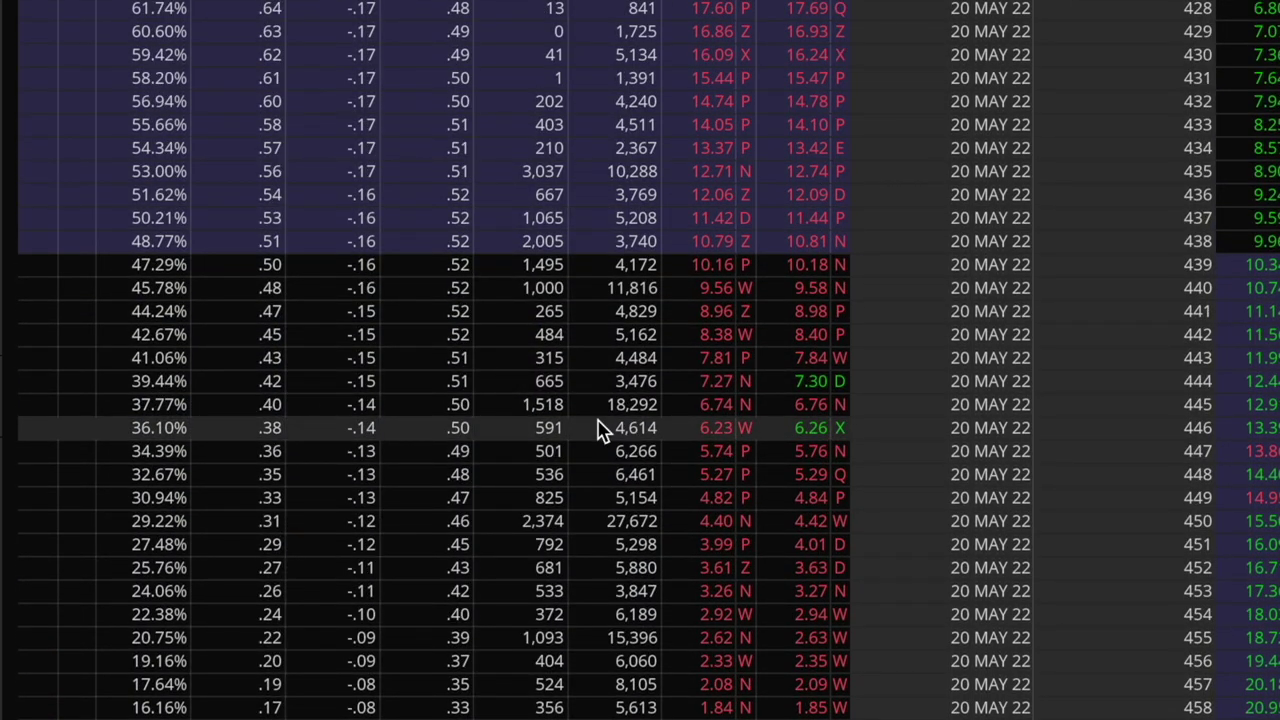
scroll(343, 434, down, 5)
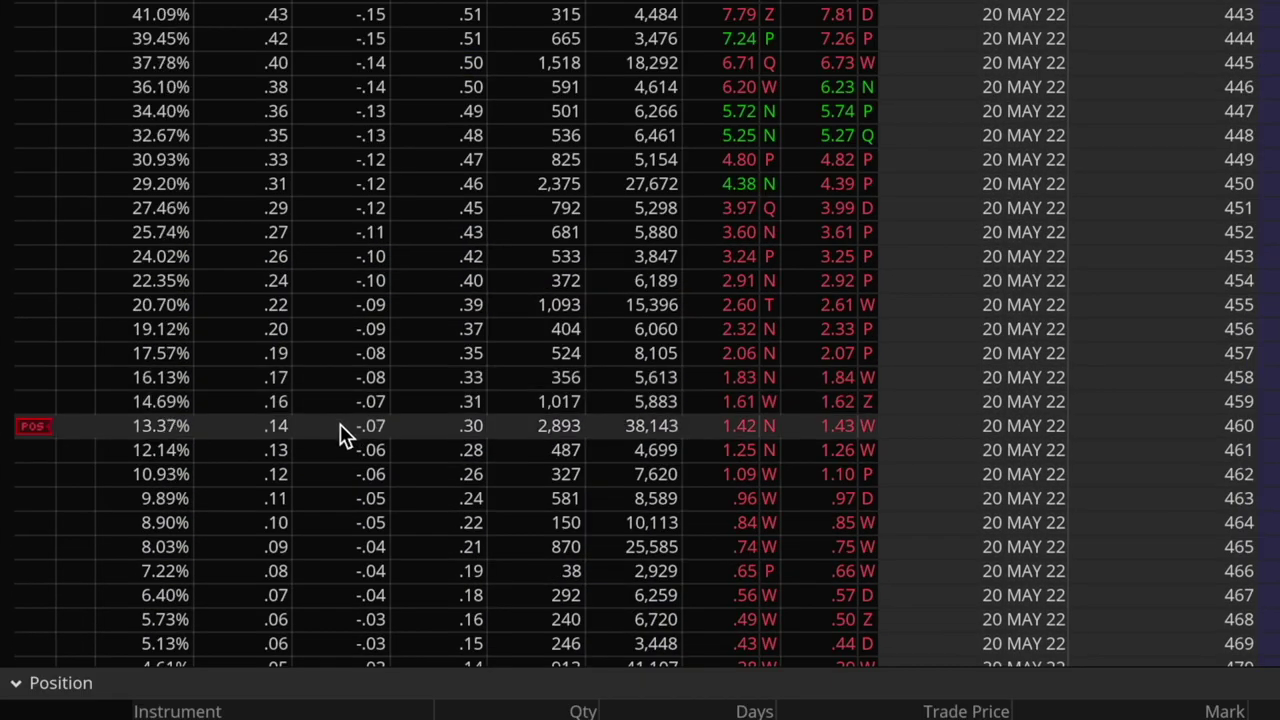
click(340, 427)
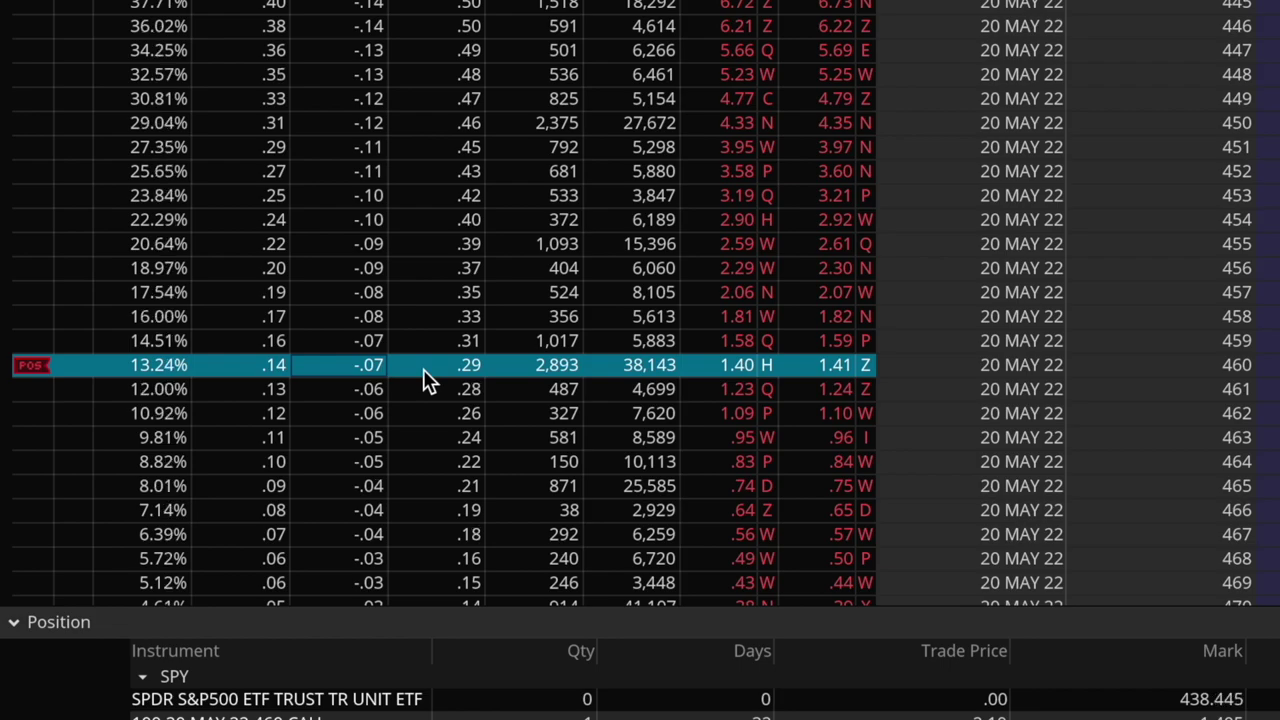
click(303, 346)
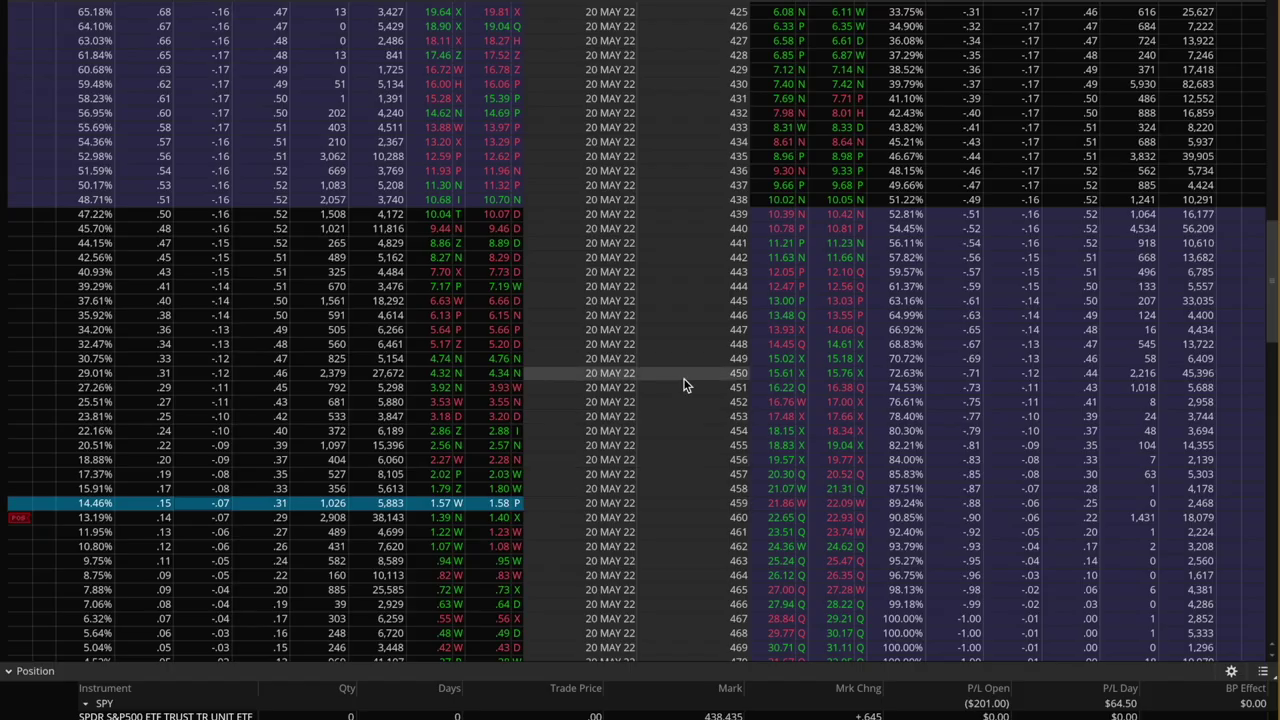
Step: Select the put at the 407 strike in the 20 MAY 22 chain
scroll(1152, 162, up, 14)
scroll(683, 384, down, 1)
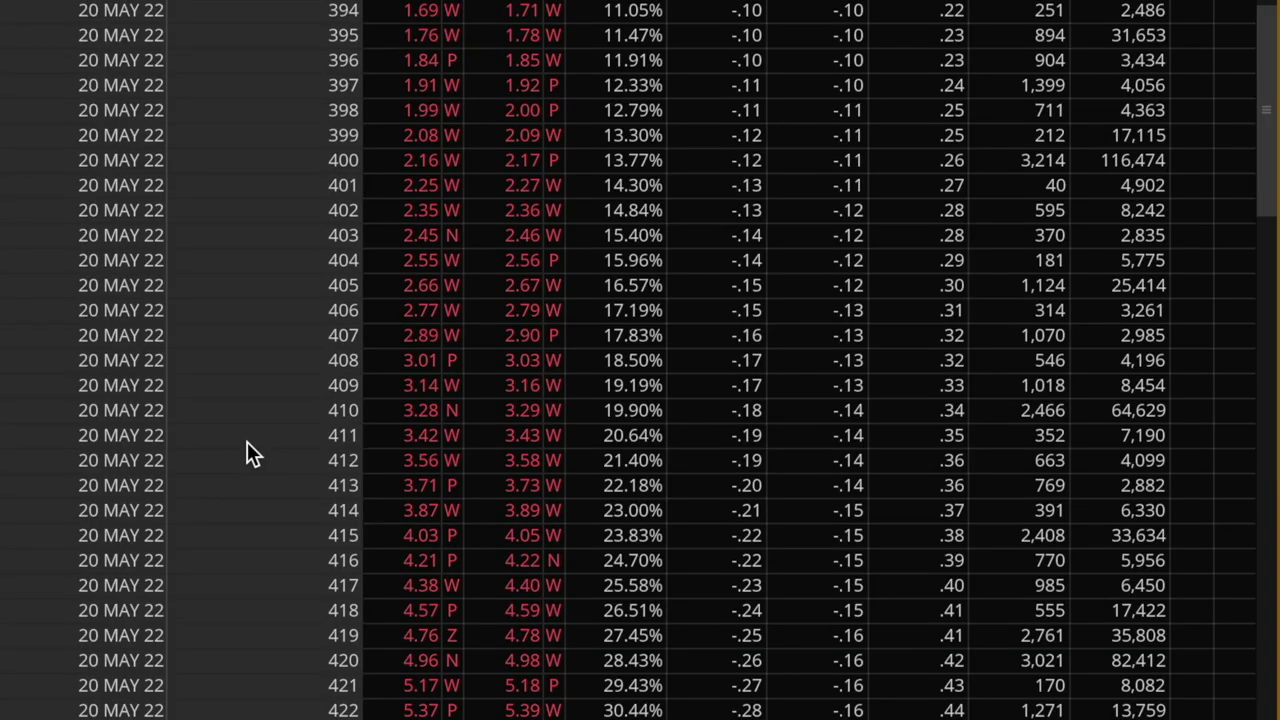
click(634, 337)
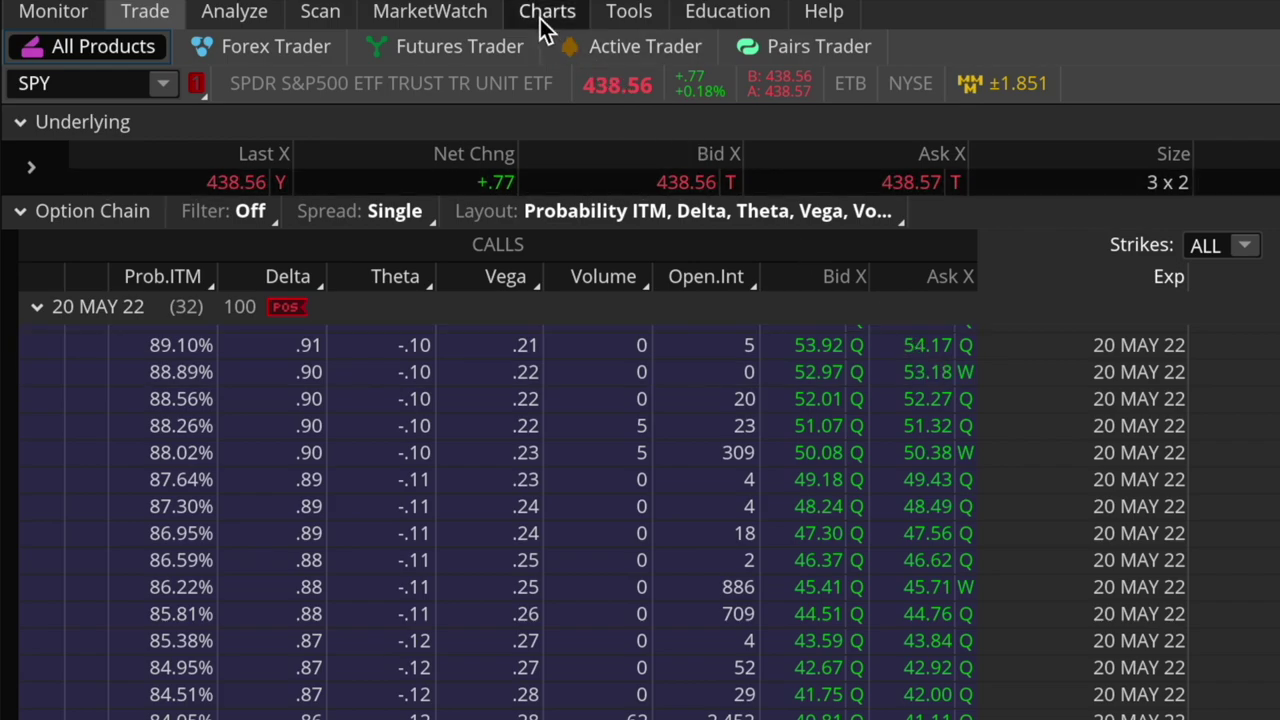
Step: Examine recent SPY price action on the daily one-year chart
click(541, 18)
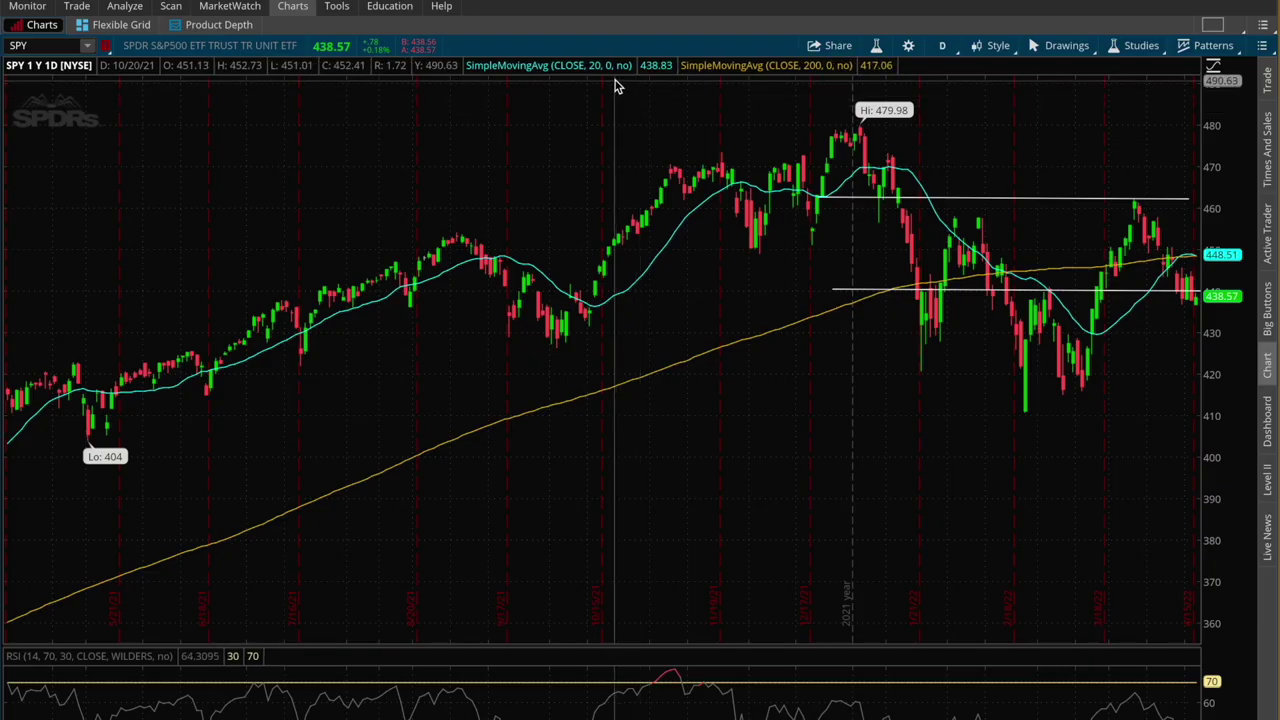
scroll(616, 86, up, 3)
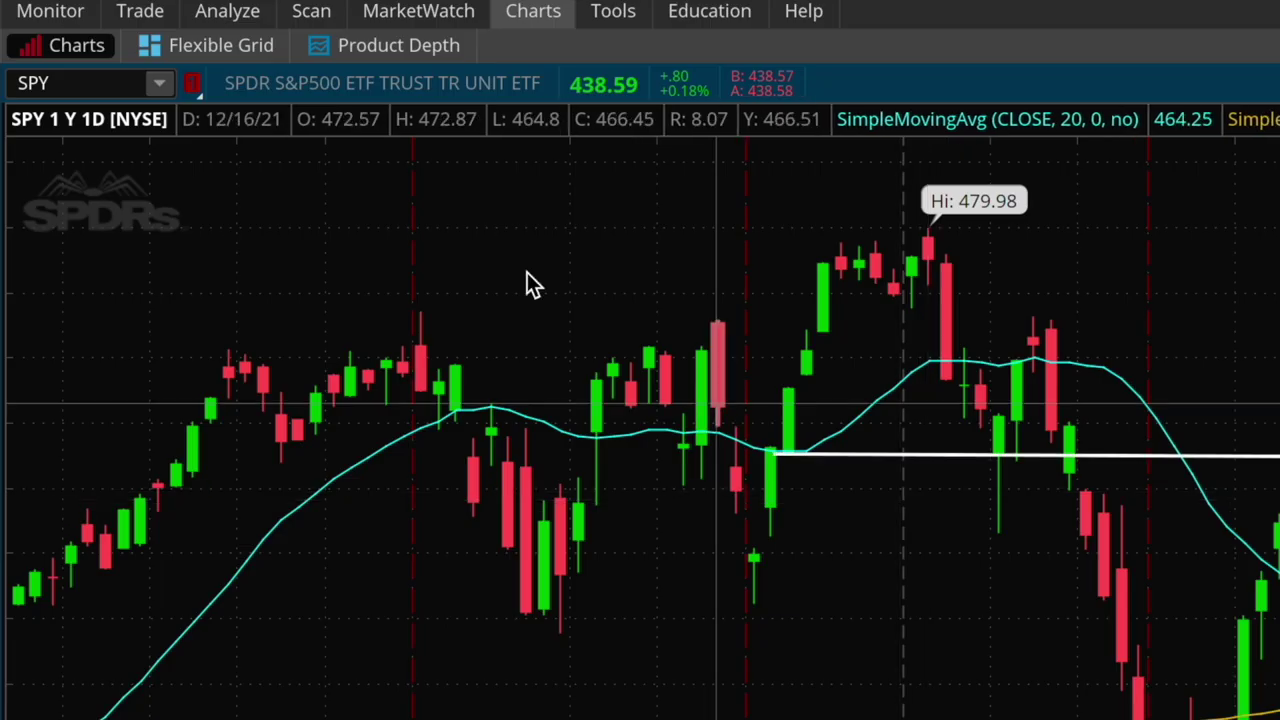
Step: Return to the SPY option chain and select the 20 MAY 22 put at the 407 strike
click(123, 9)
scroll(370, 657, down, 15)
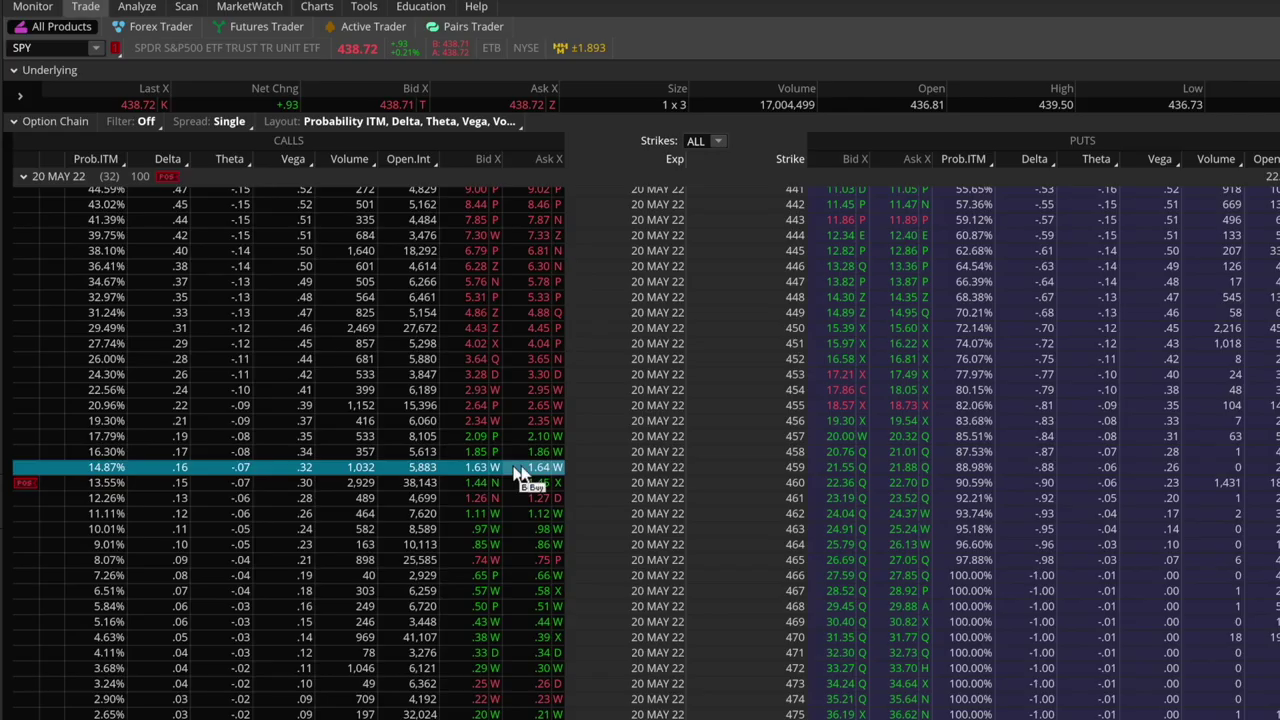
scroll(880, 450, up, 10)
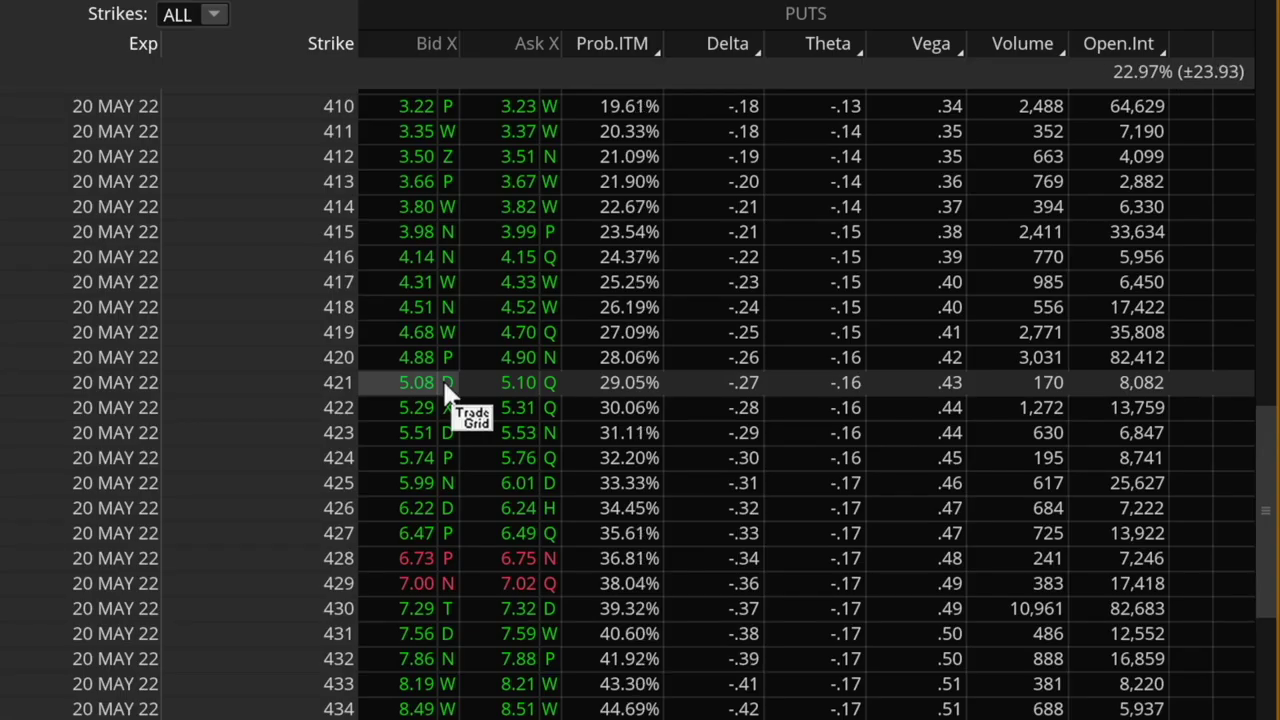
click(626, 332)
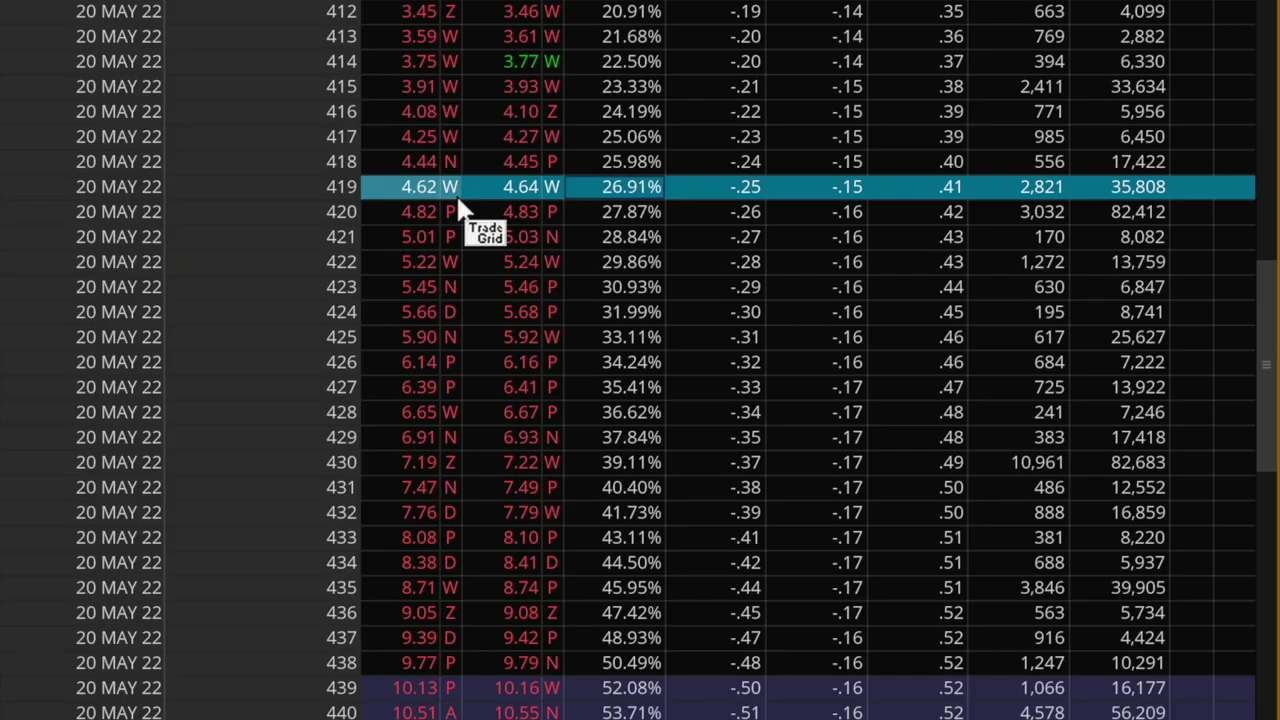
scroll(460, 208, up, 3)
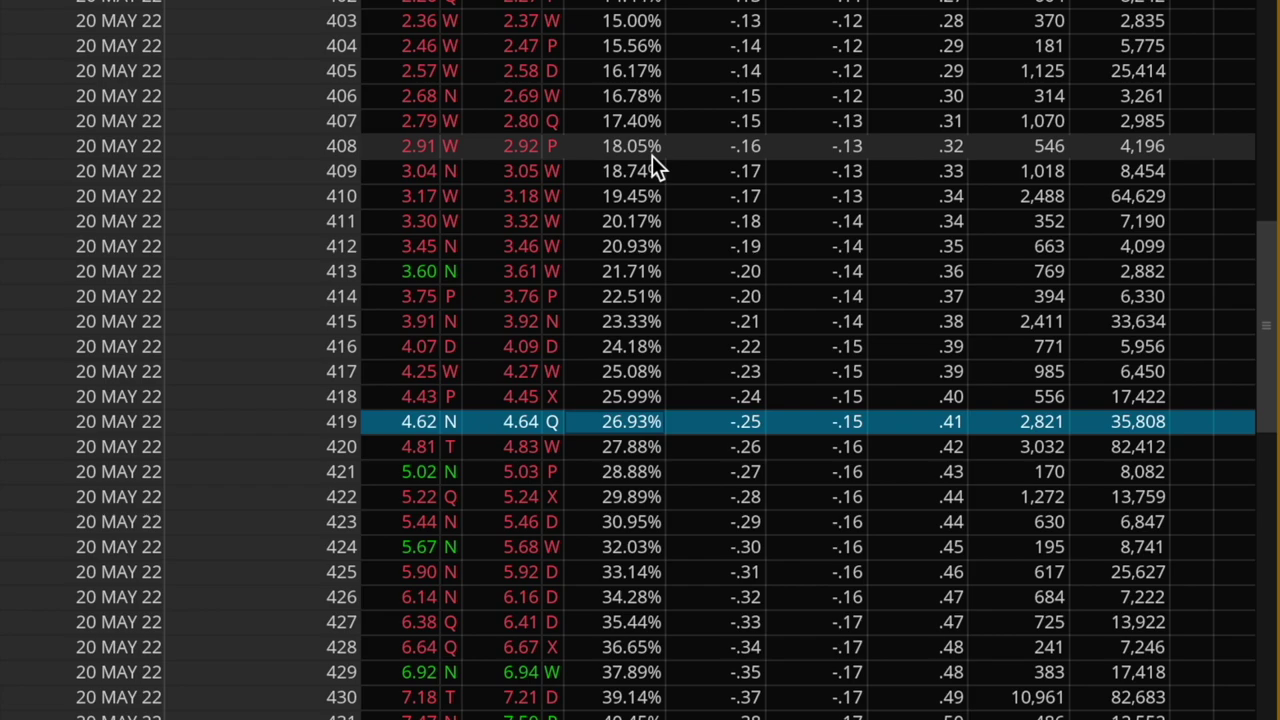
click(652, 155)
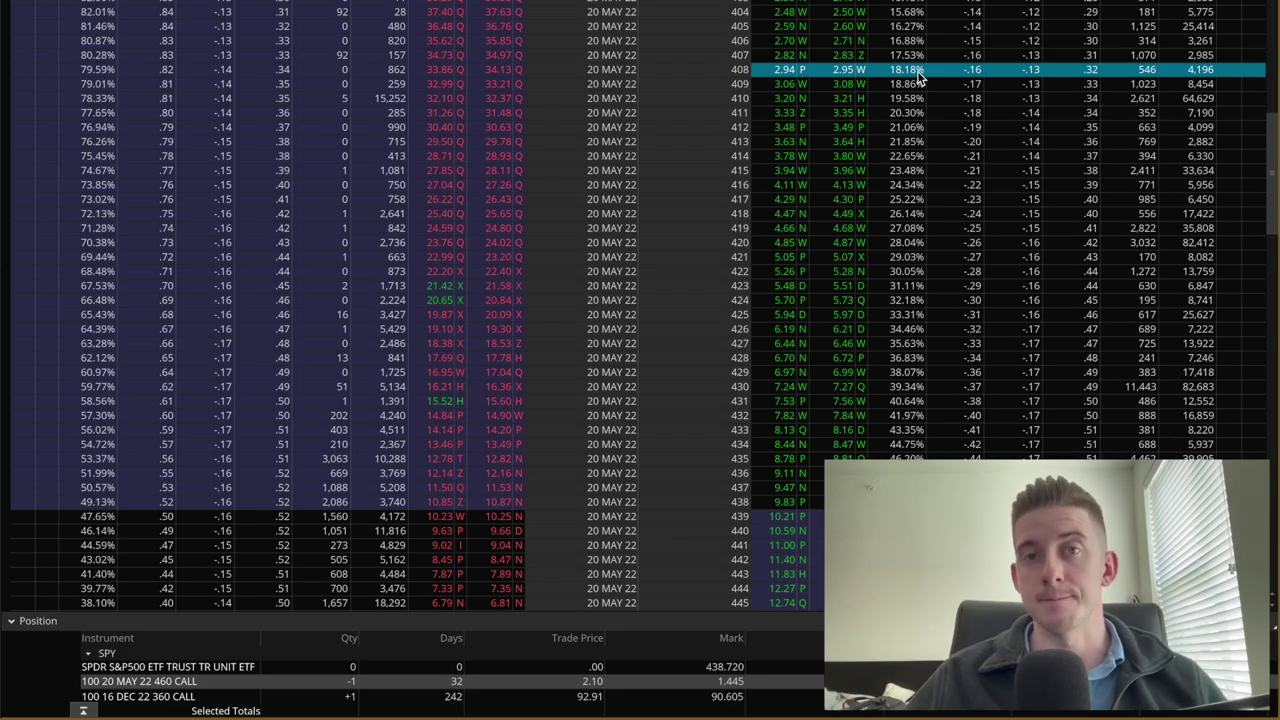
click(922, 56)
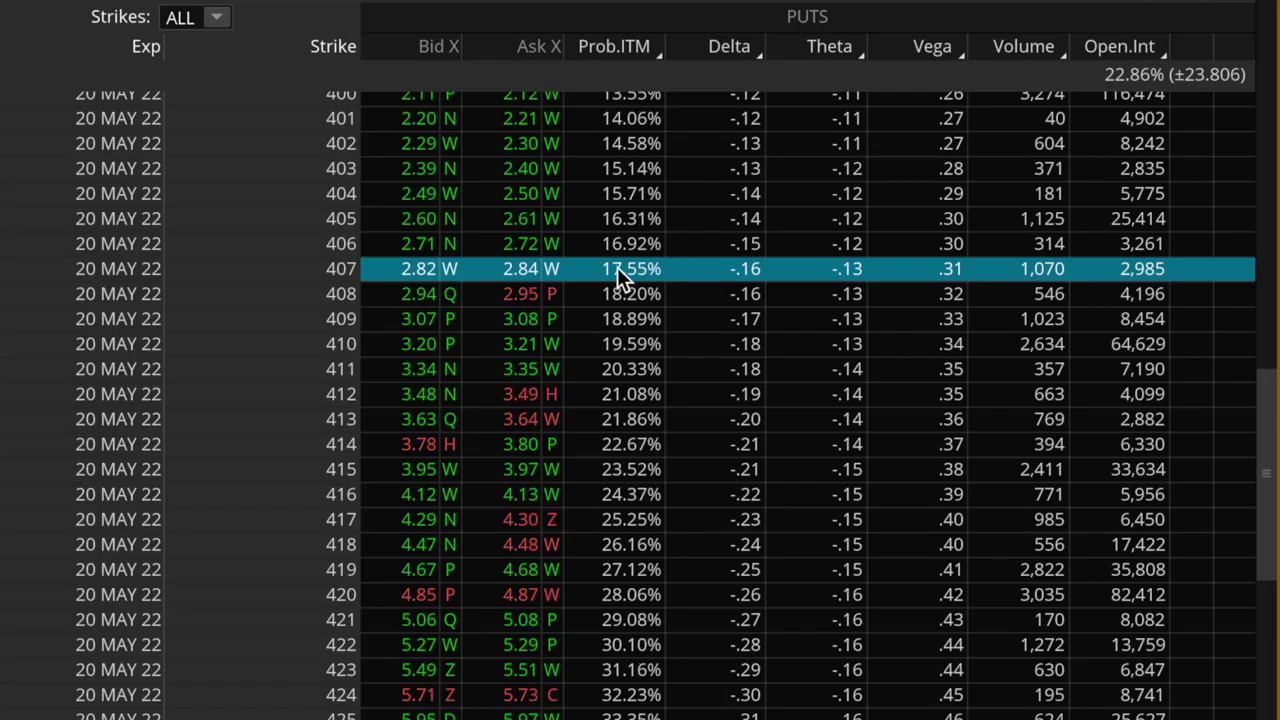
Step: Create an order to sell one SPY 20 MAY 22 strangle with the 459 call and 407 put
right_click(645, 285)
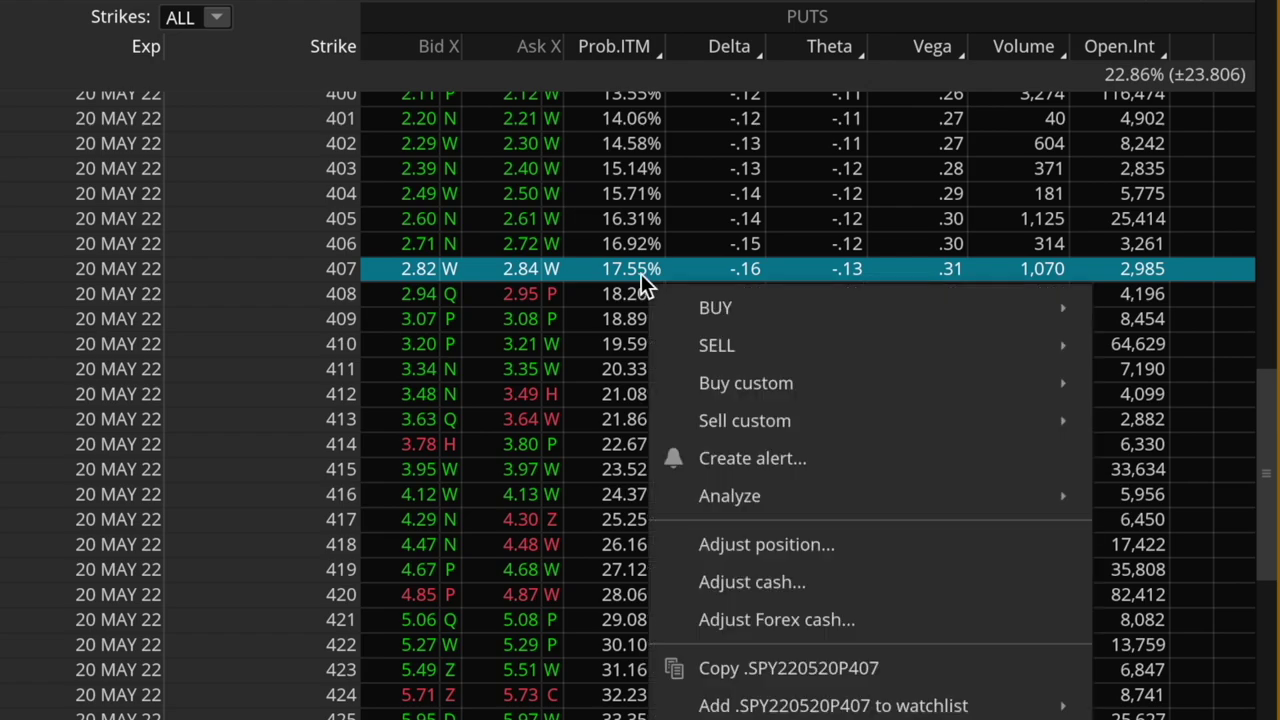
mouse_move(712, 350)
click(462, 568)
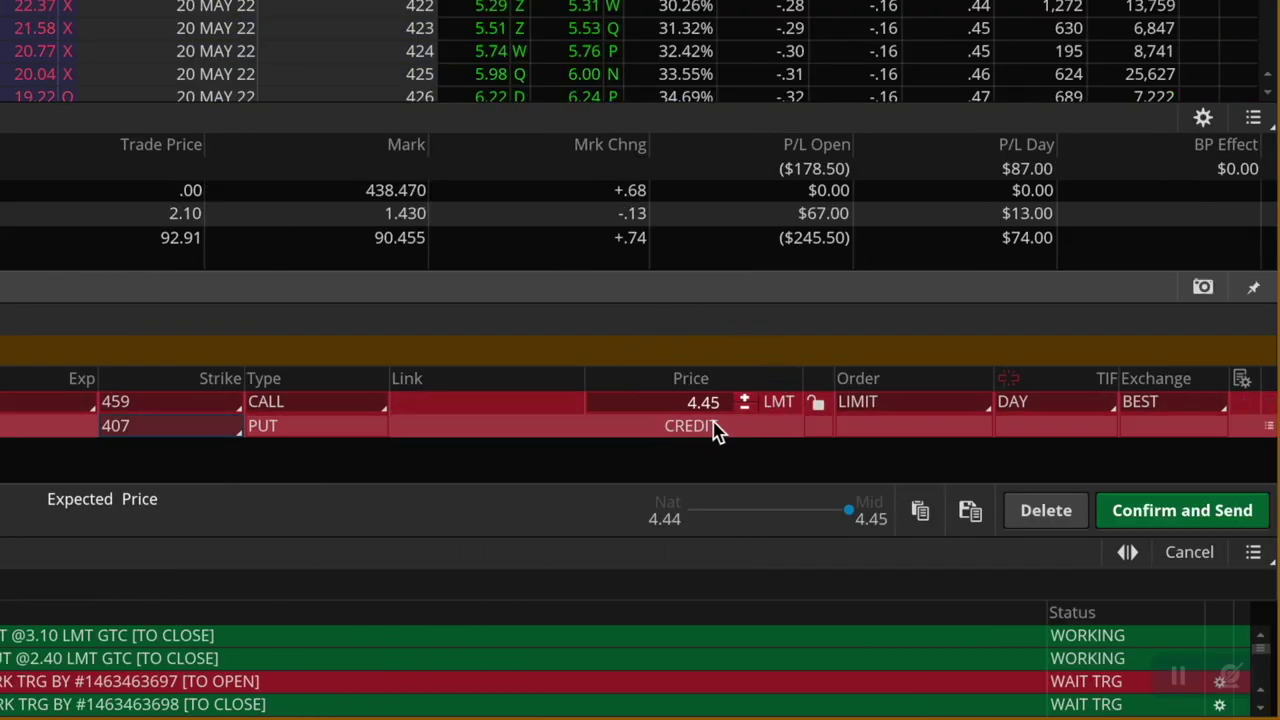
Step: Lock the strangle's limit price at a 4.45 credit and send the sell order
click(817, 402)
click(1222, 512)
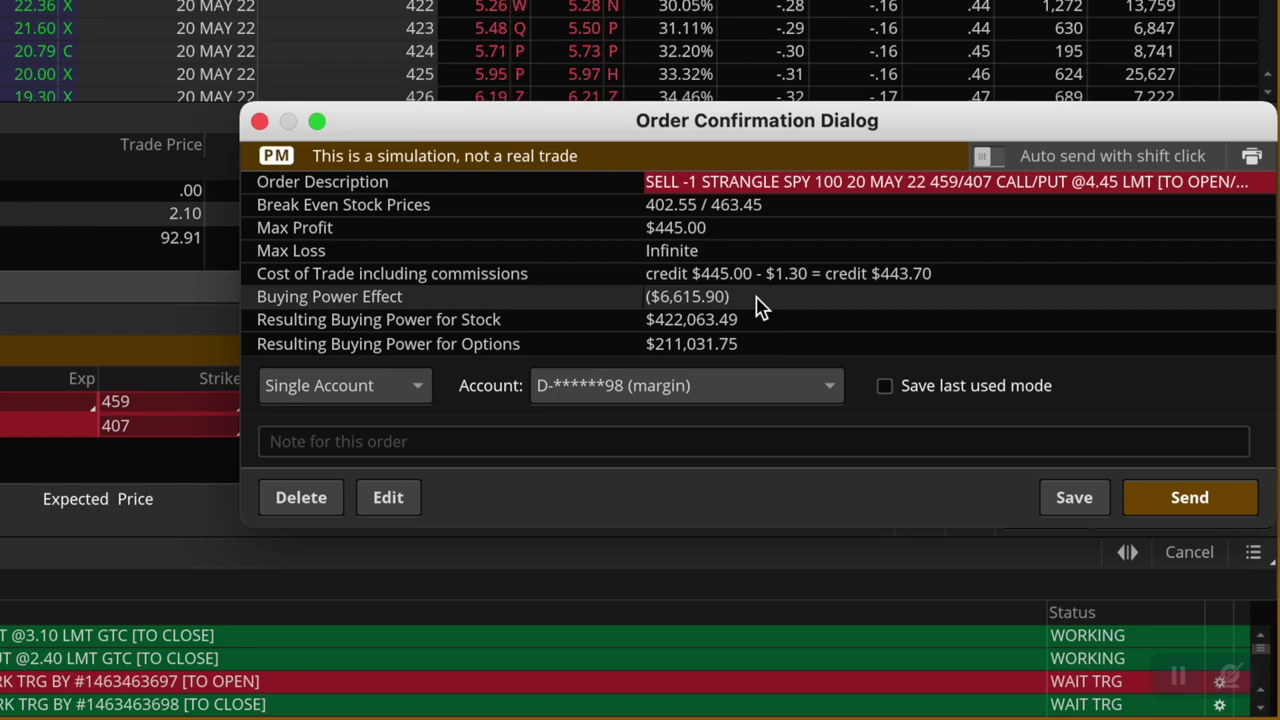
click(1176, 503)
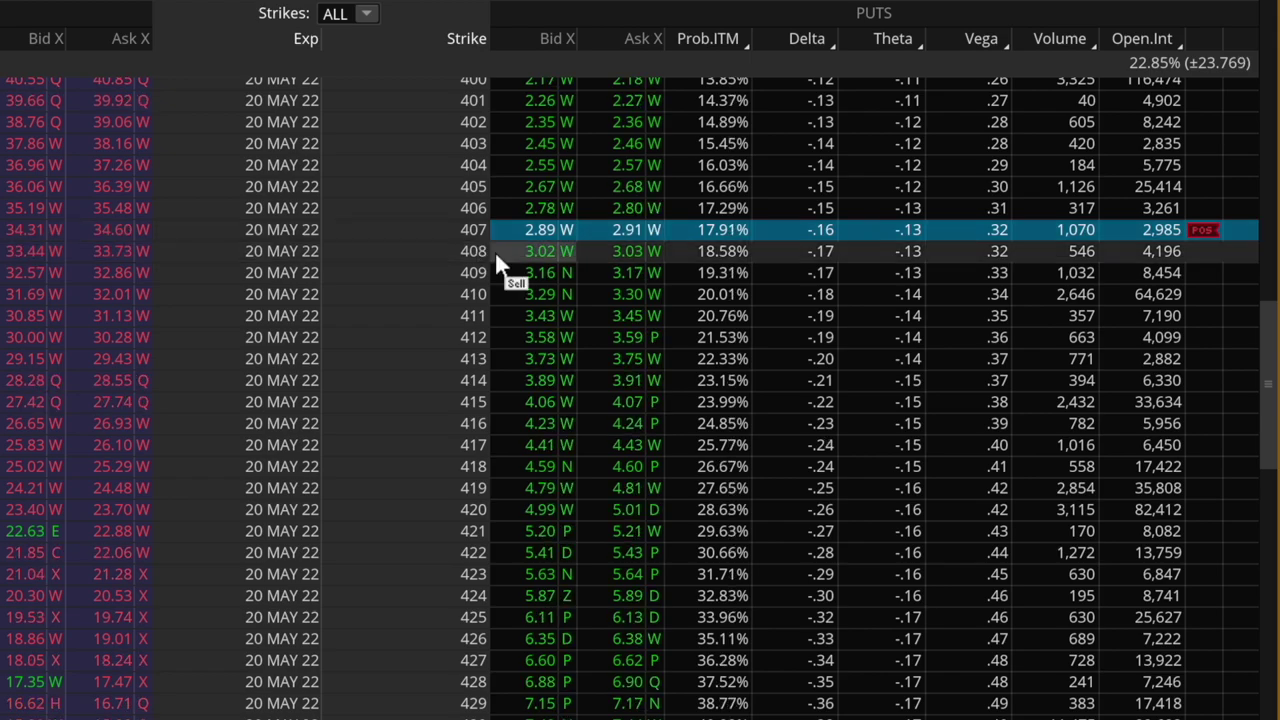
Step: Create a closing order to buy one SPY 20 MAY 22 459/407 strangle
right_click(724, 236)
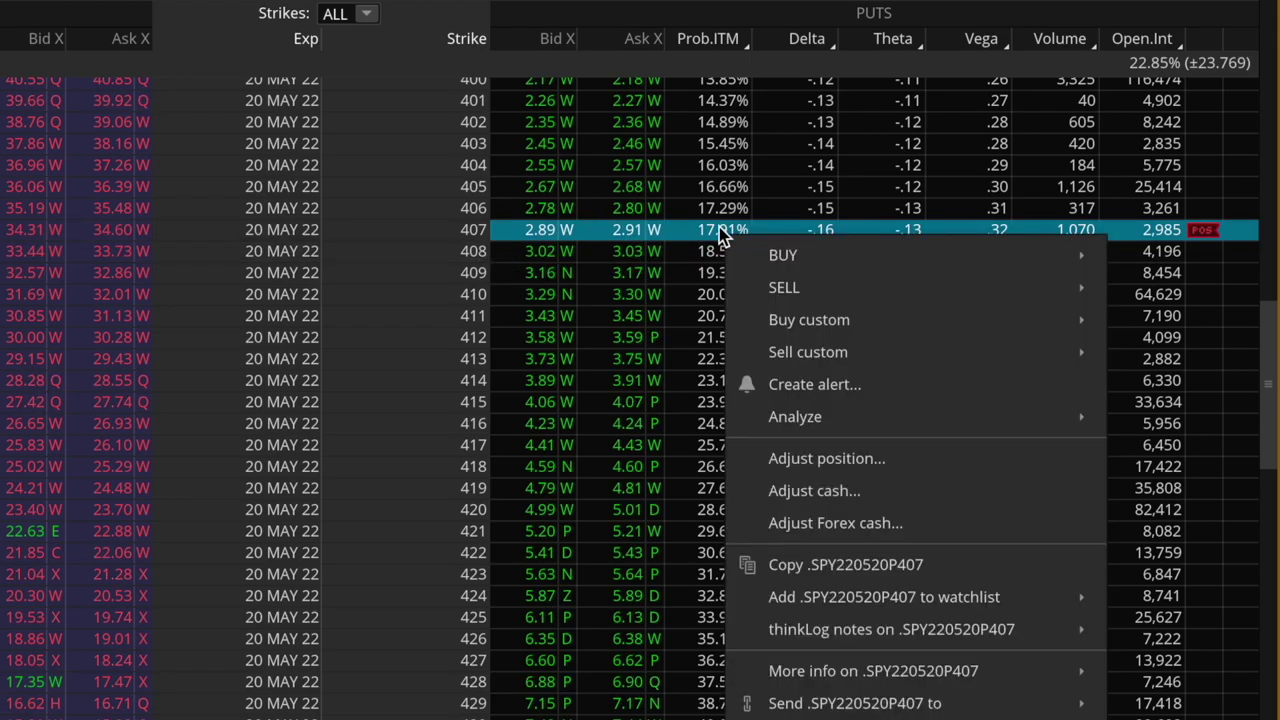
mouse_move(786, 256)
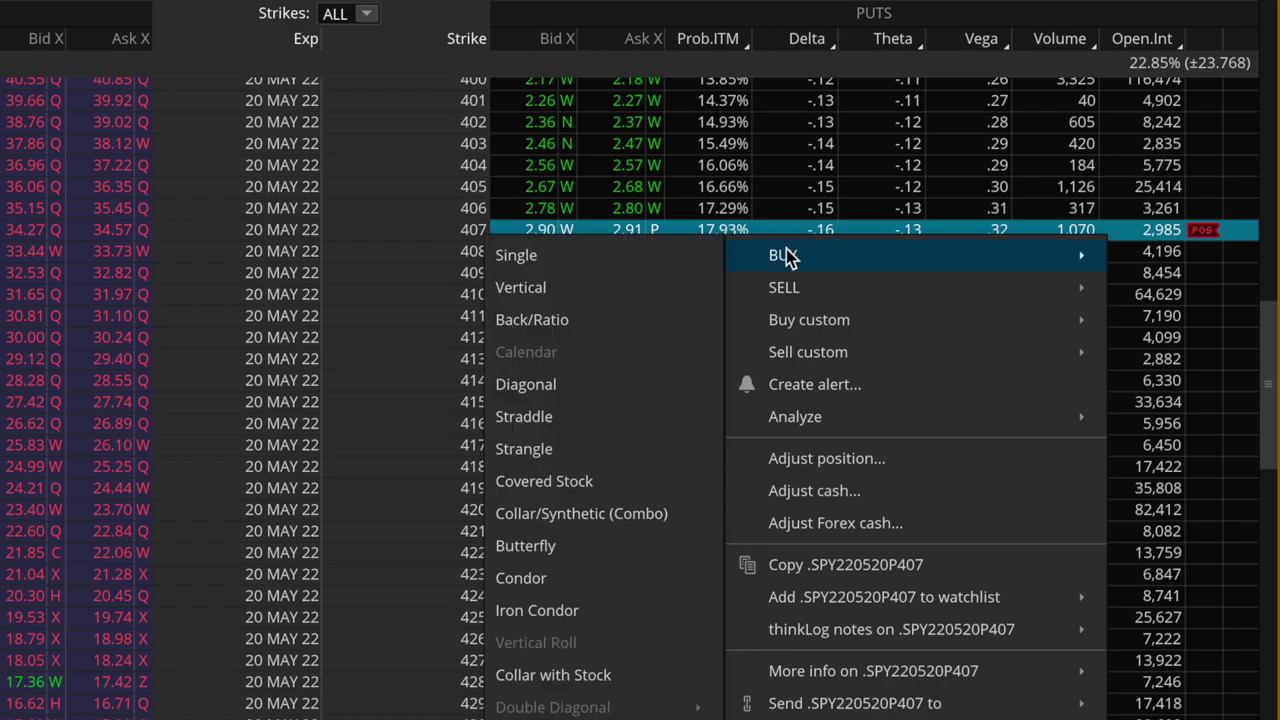
click(583, 449)
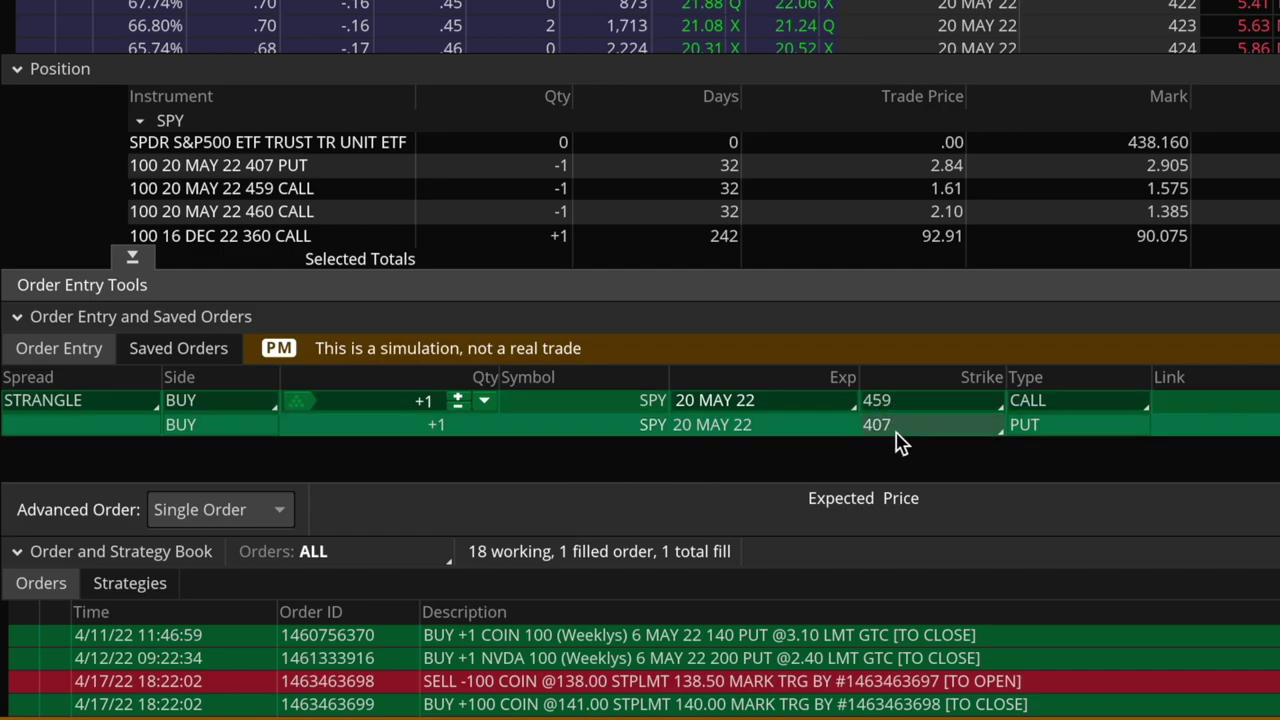
Step: Set the limit price of the strangle buy order to a 2.20 debit
click(680, 405)
key(BackSpace)
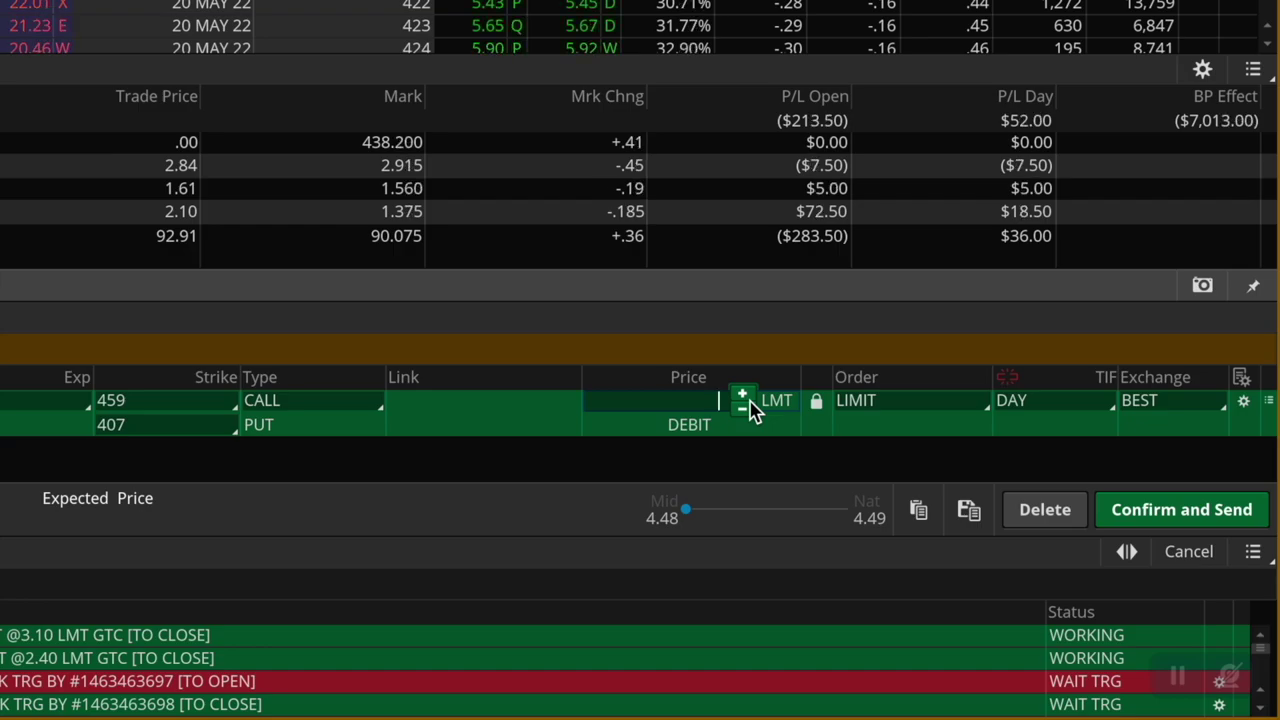
text(2.2)
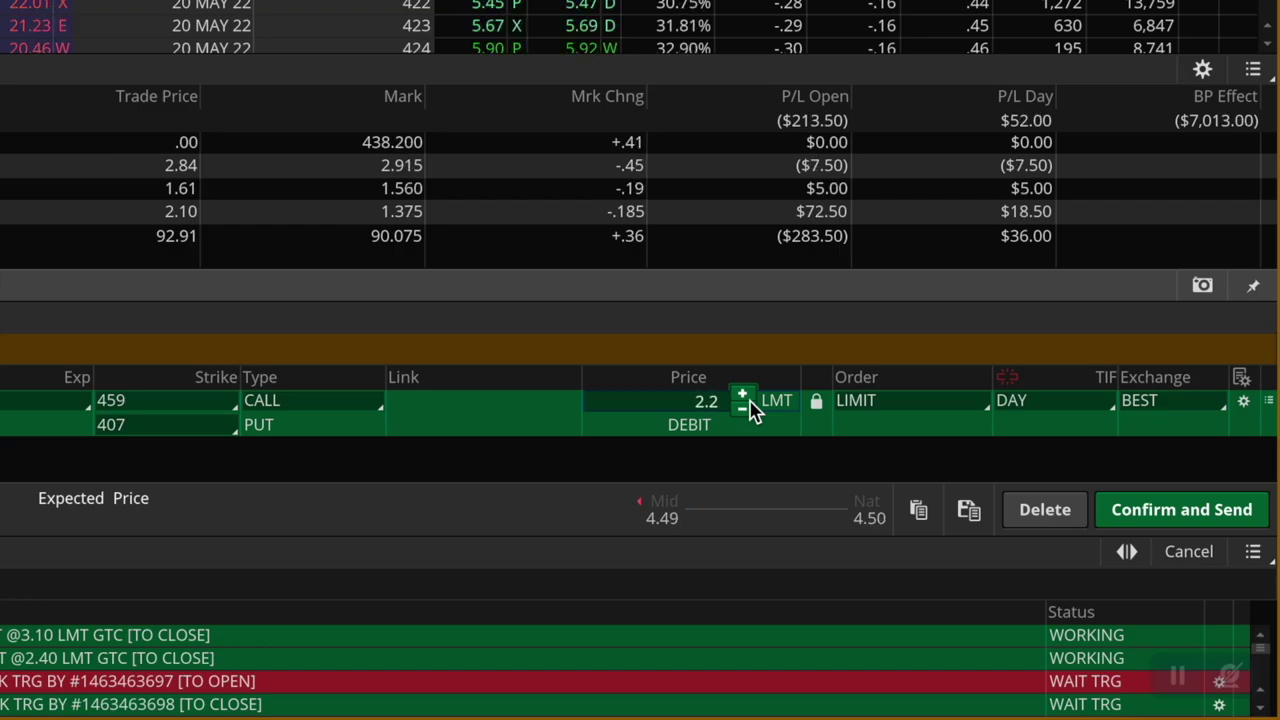
text(0)
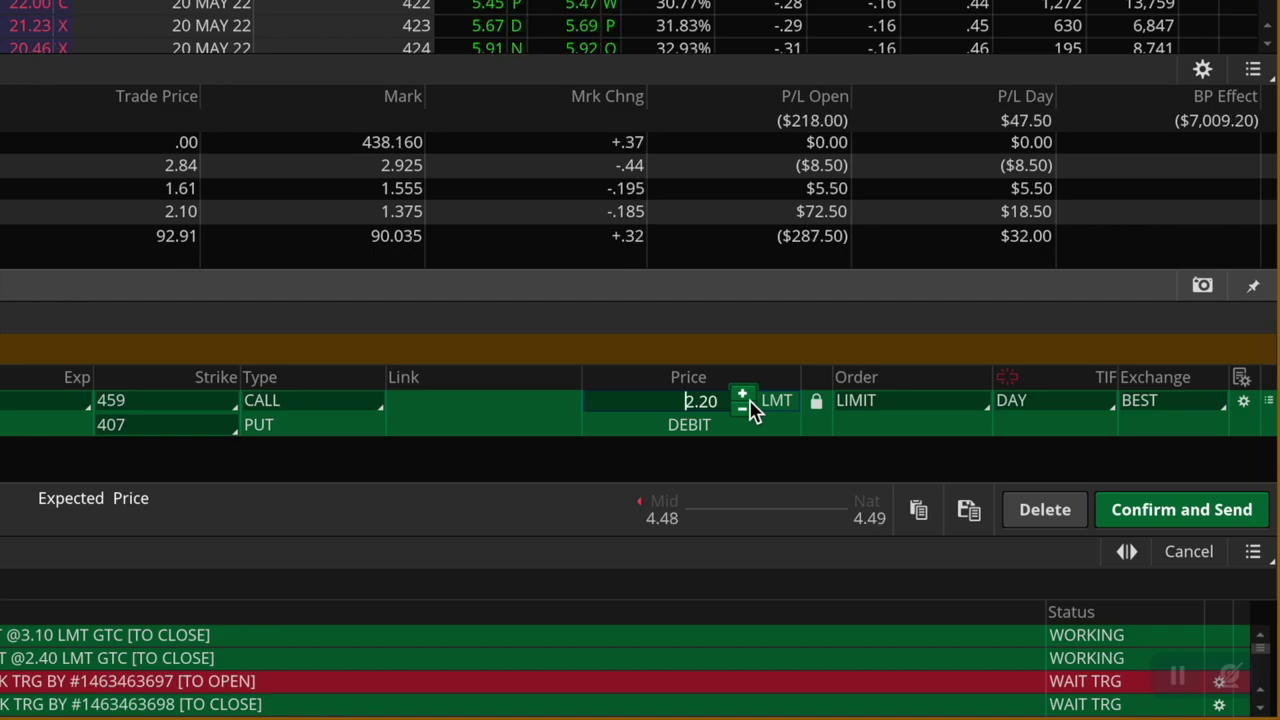
Step: Set the buy order's time in force to GTC and send the order
click(1037, 412)
click(1034, 480)
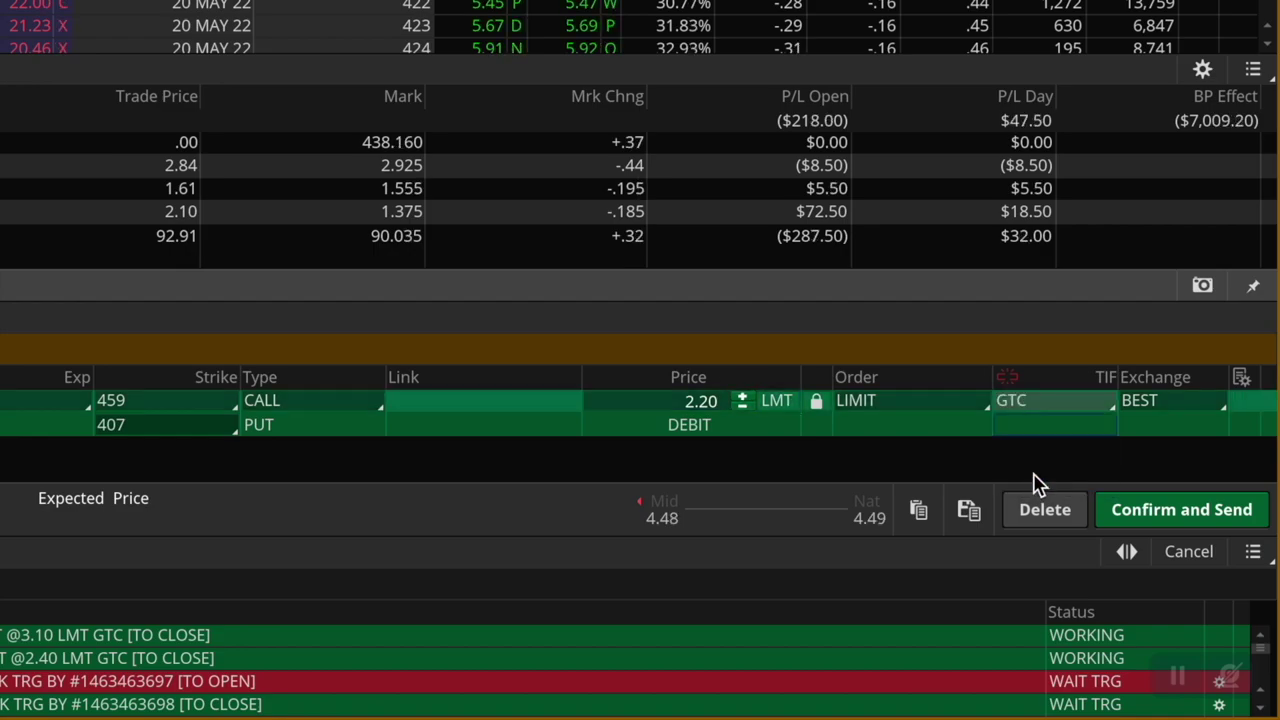
click(1140, 512)
click(1189, 497)
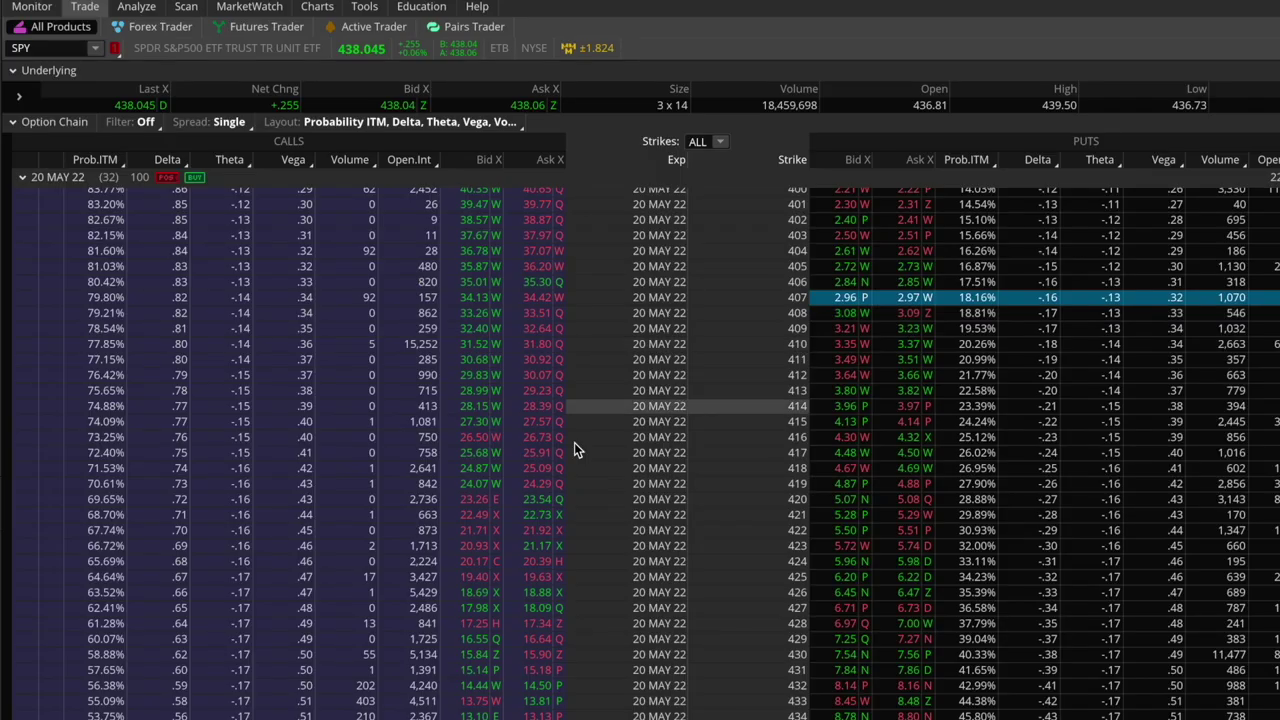
Step: Examine the deltas and probabilities of the 20 MAY 22 calls and puts around the strangle's 459 and 407 strikes
scroll(563, 465, down, 5)
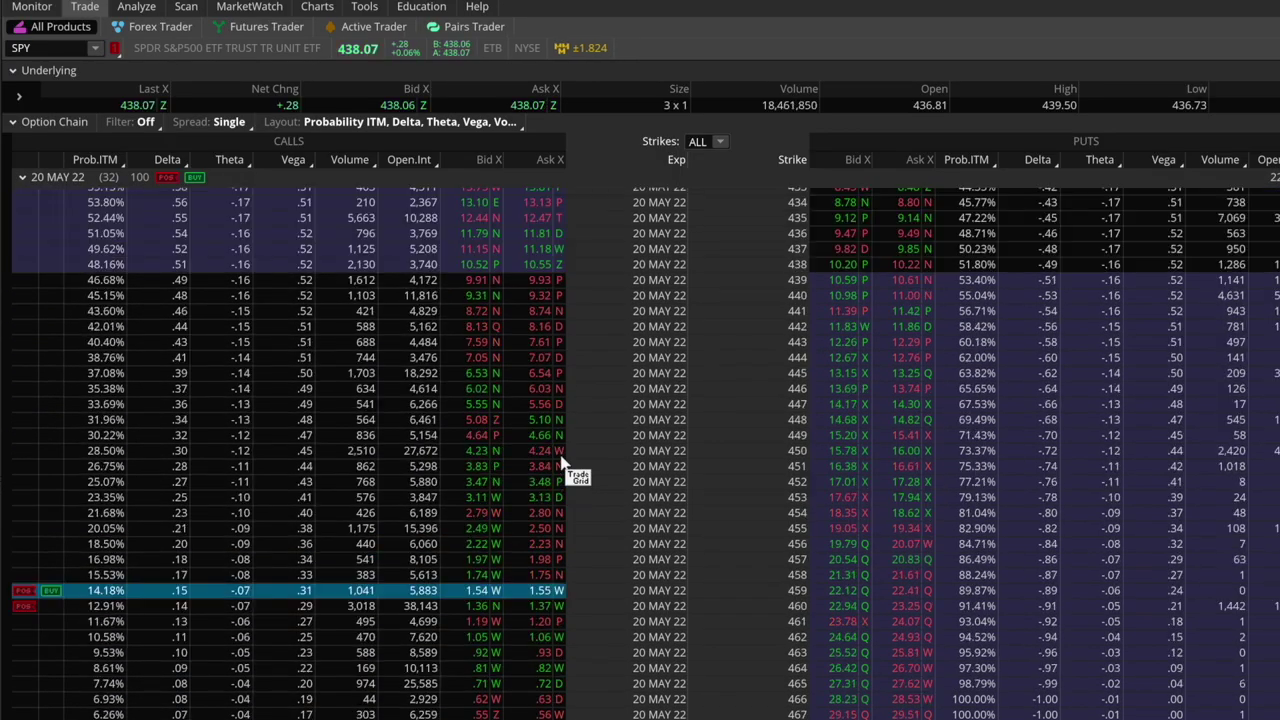
scroll(563, 465, down, 3)
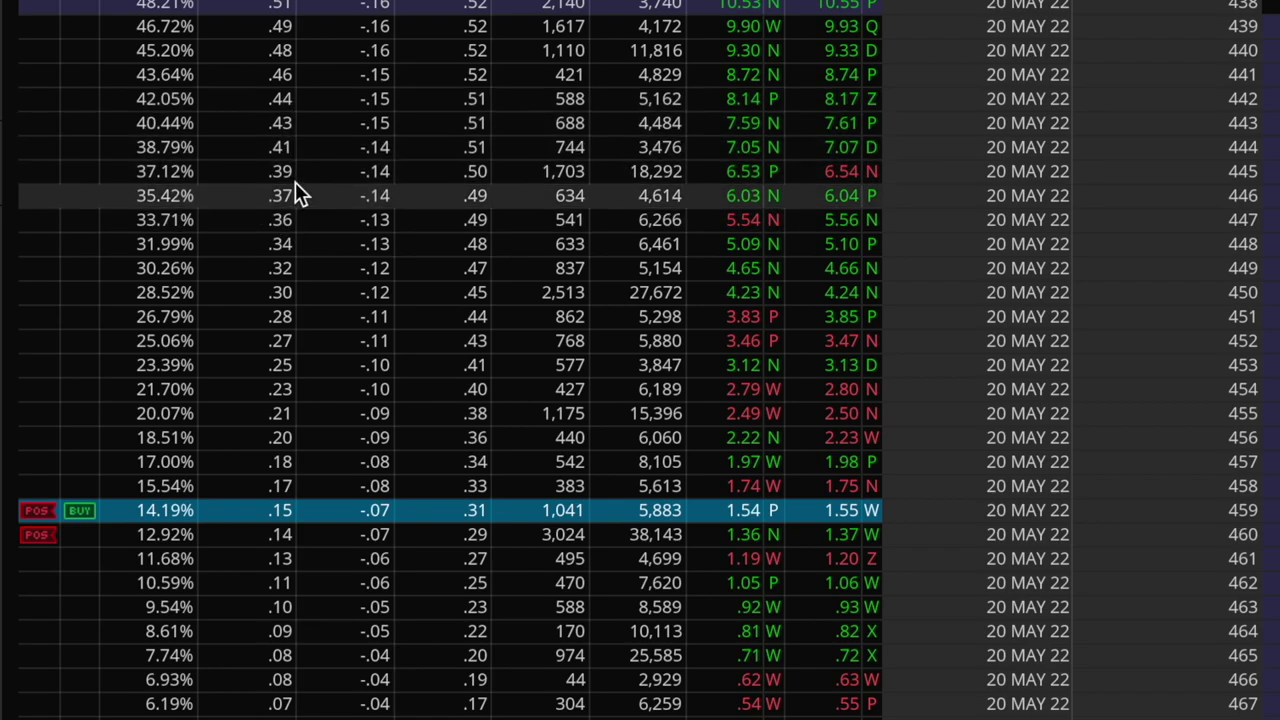
scroll(295, 182, up, 10)
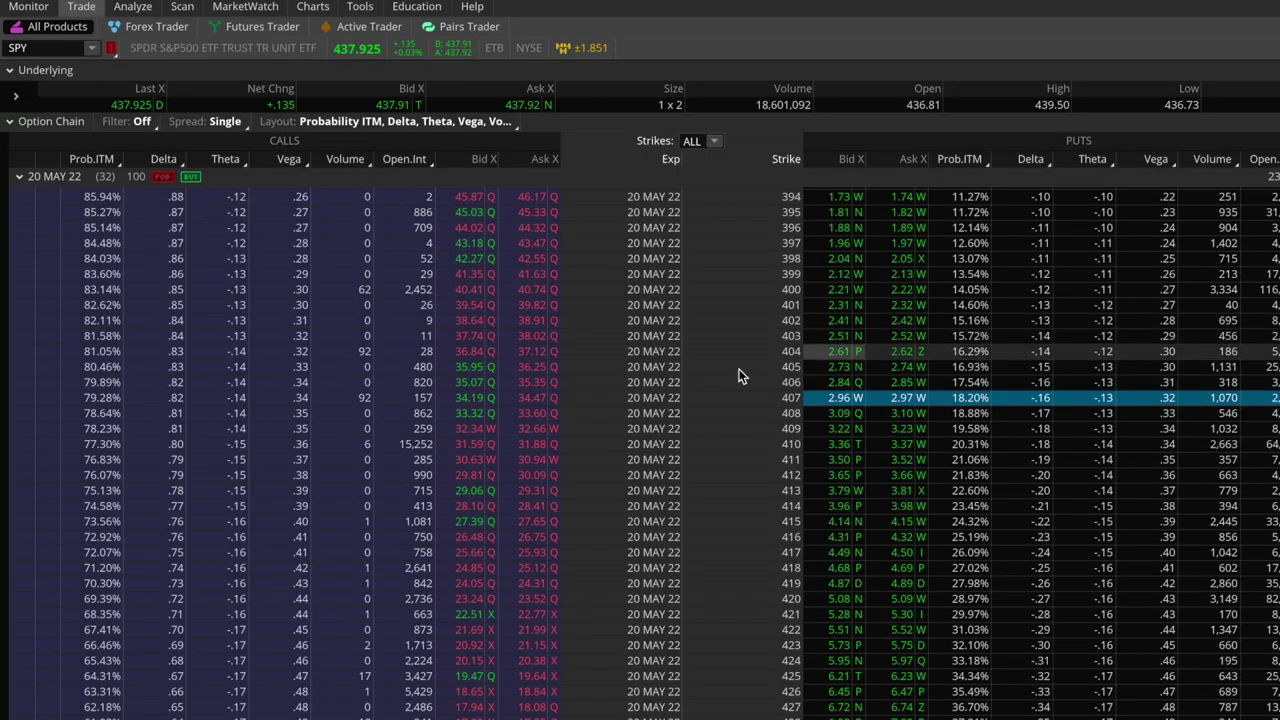
scroll(480, 480, down, 10)
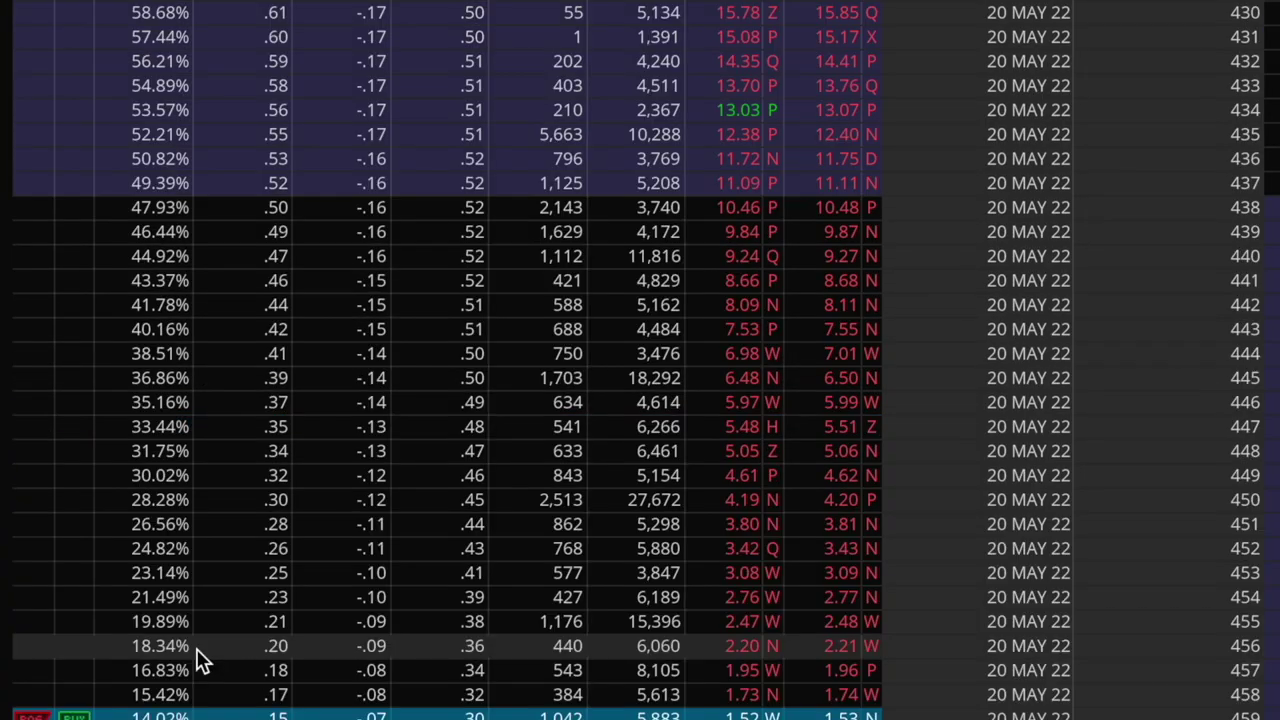
scroll(200, 330, down, 6)
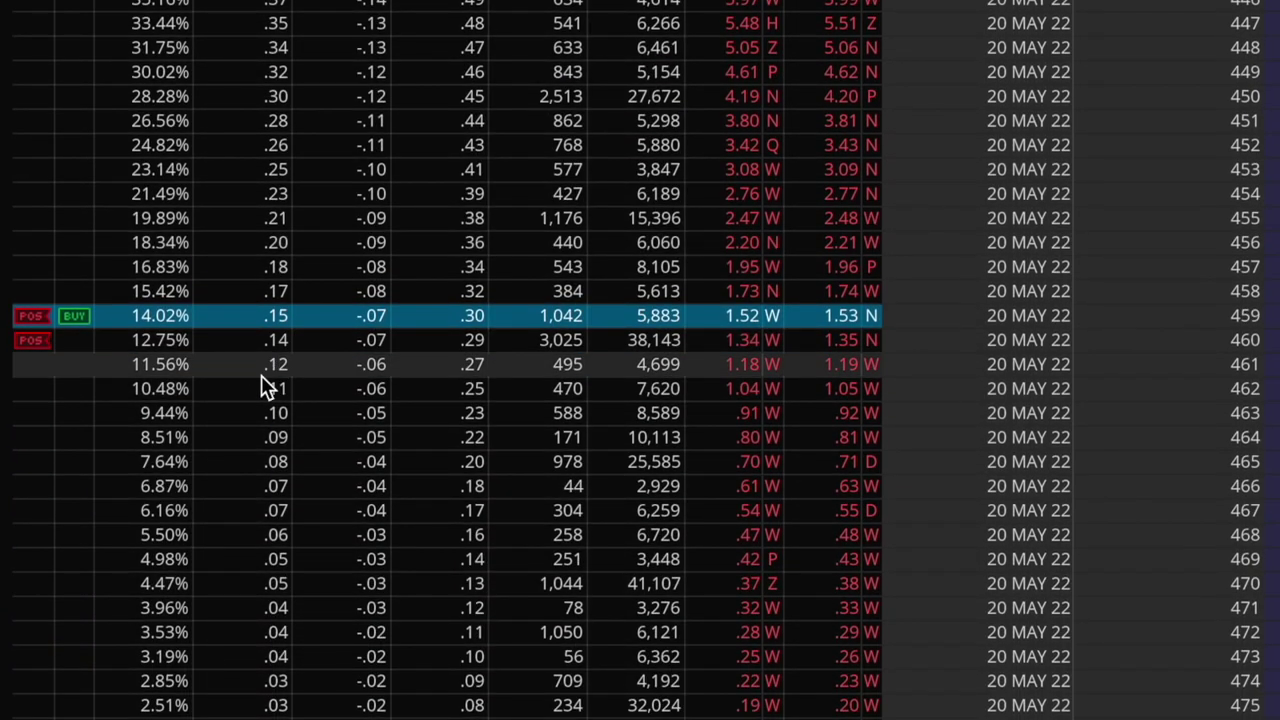